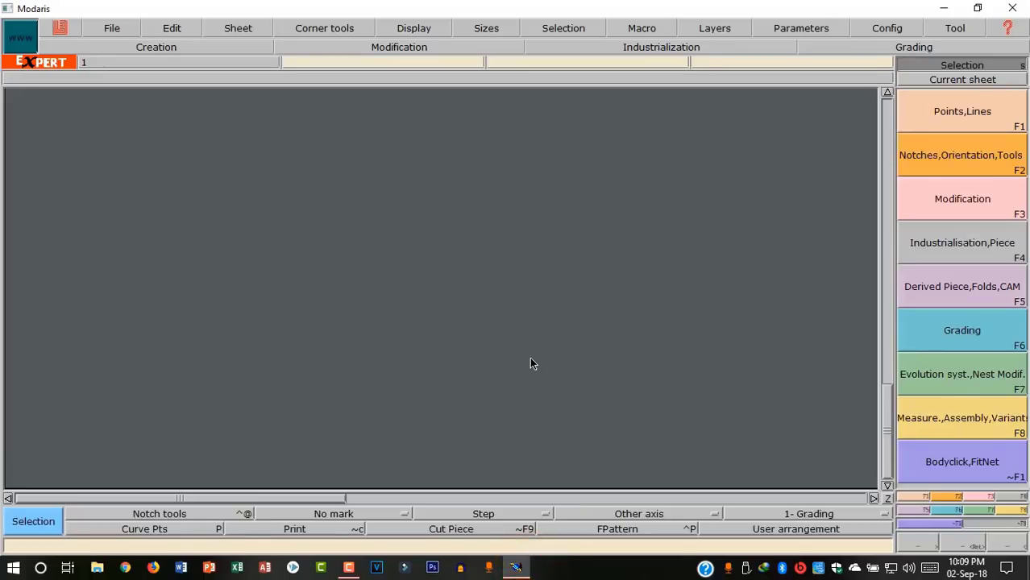
Create a new model named 'cad 5'
left_click(112, 28)
left_click(116, 40)
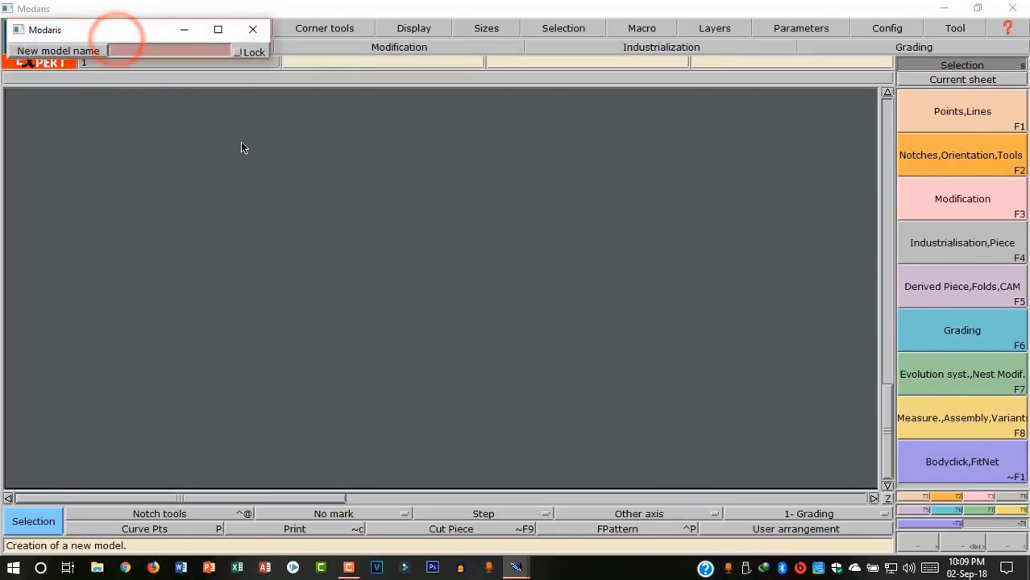
type("c")
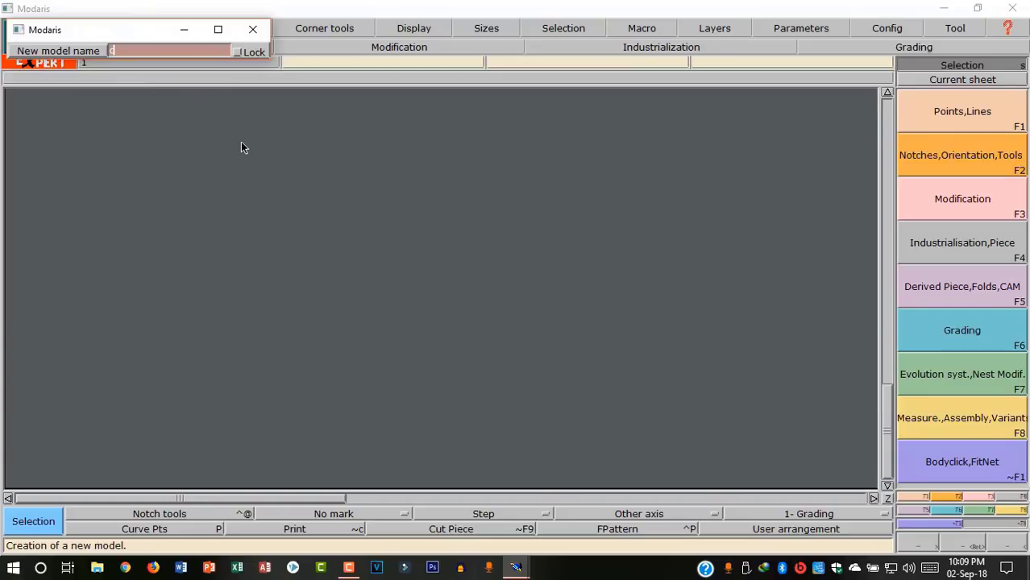
type("ad 5")
key("Return")
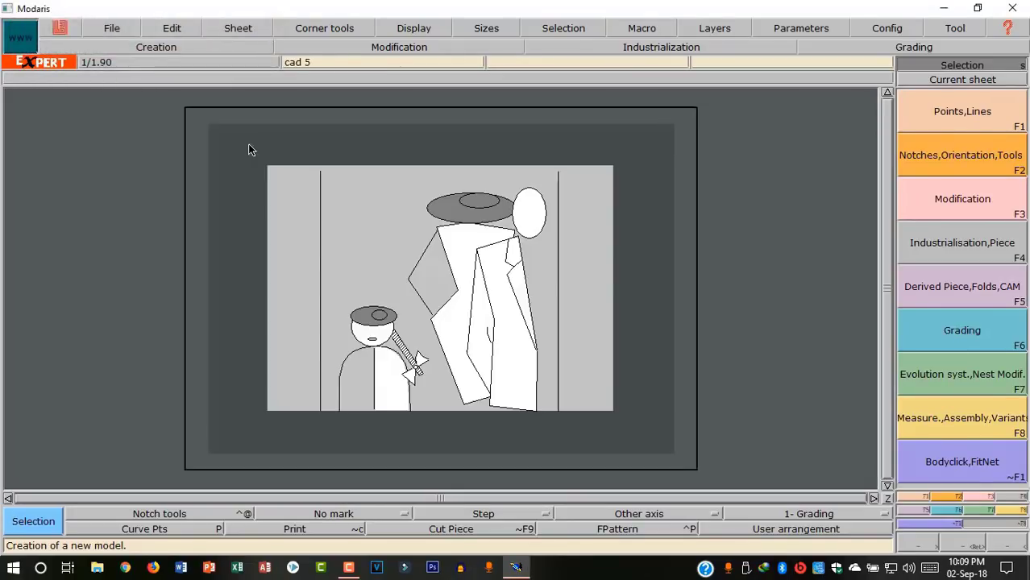
Add a new blank sheet and display its sizes and title block
left_click(248, 33)
left_click(253, 43)
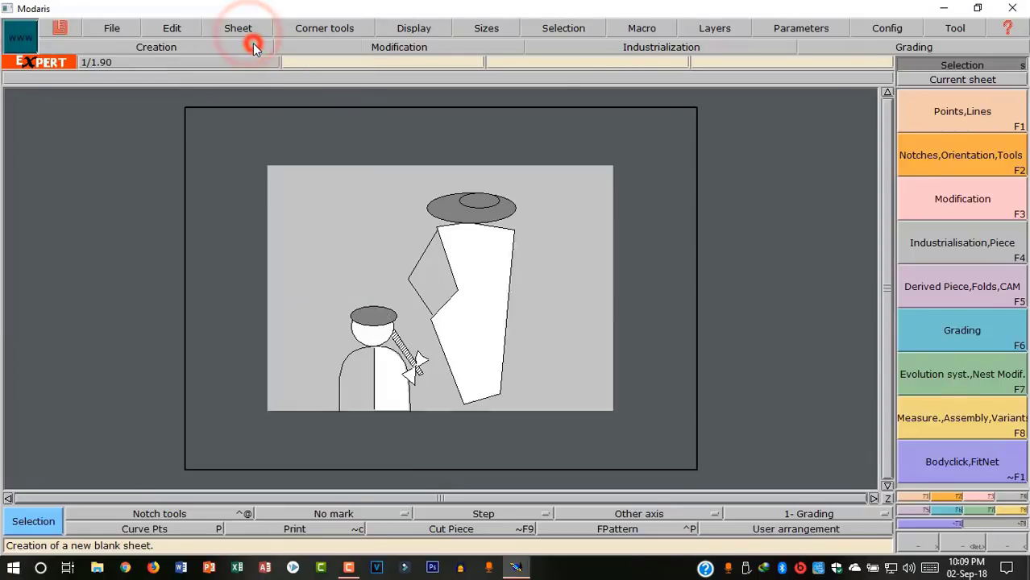
left_click(417, 30)
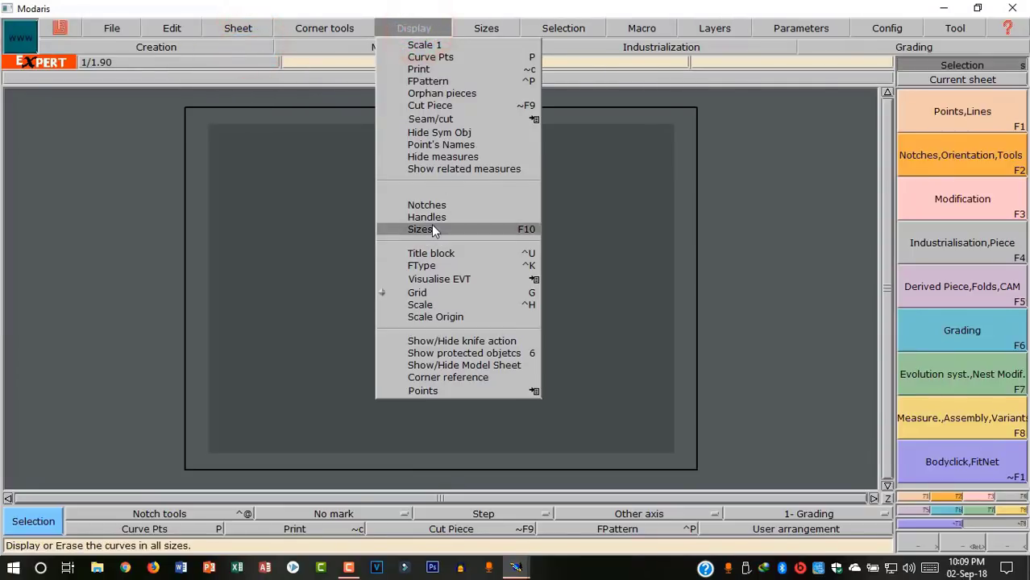
left_click(434, 225)
left_click(429, 29)
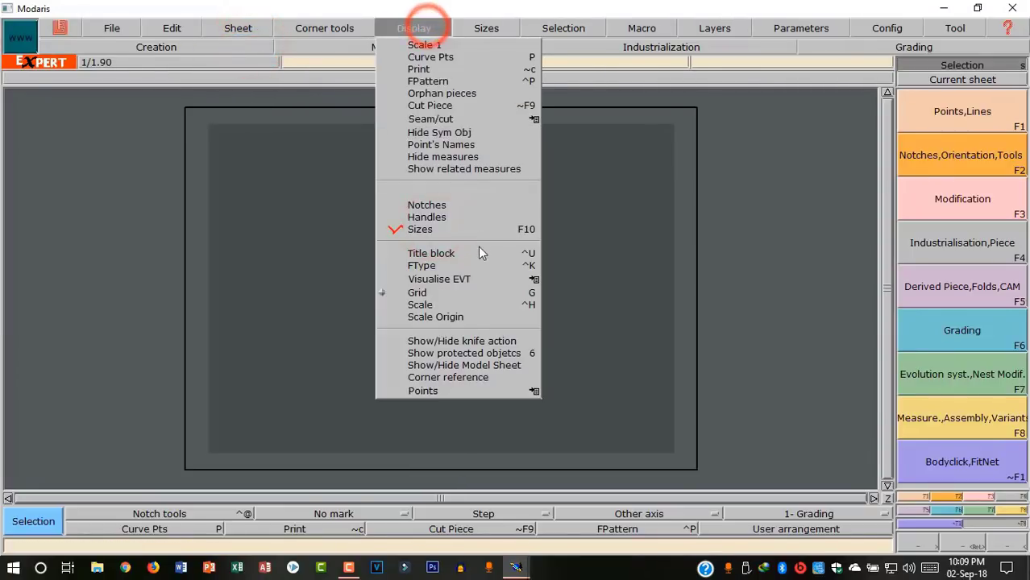
left_click(477, 188)
left_click(477, 254)
Arrange all sheets on the desk and make the new blank sheet current
key("ctrl+a")
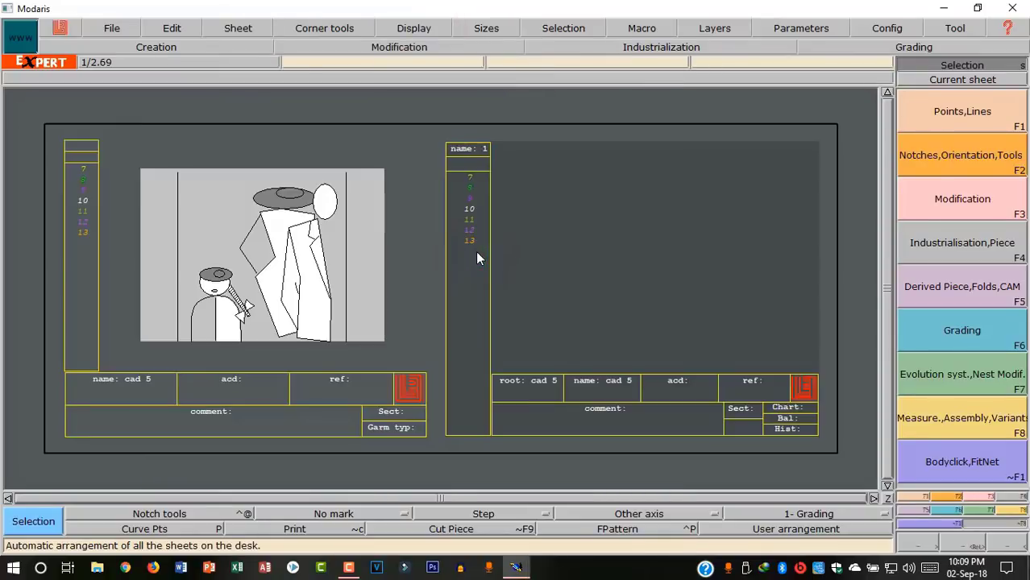
left_click(975, 81)
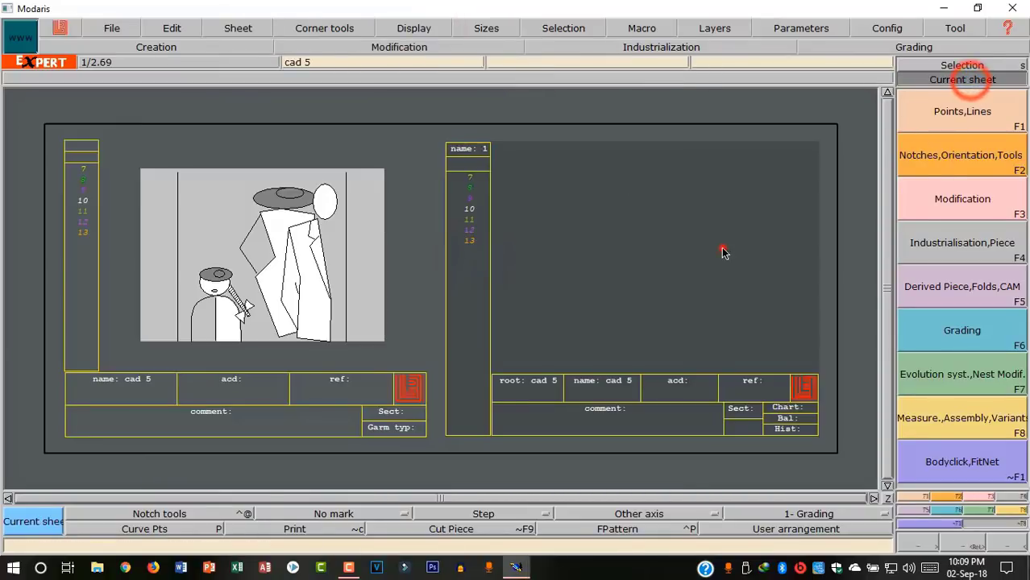
left_click(724, 250)
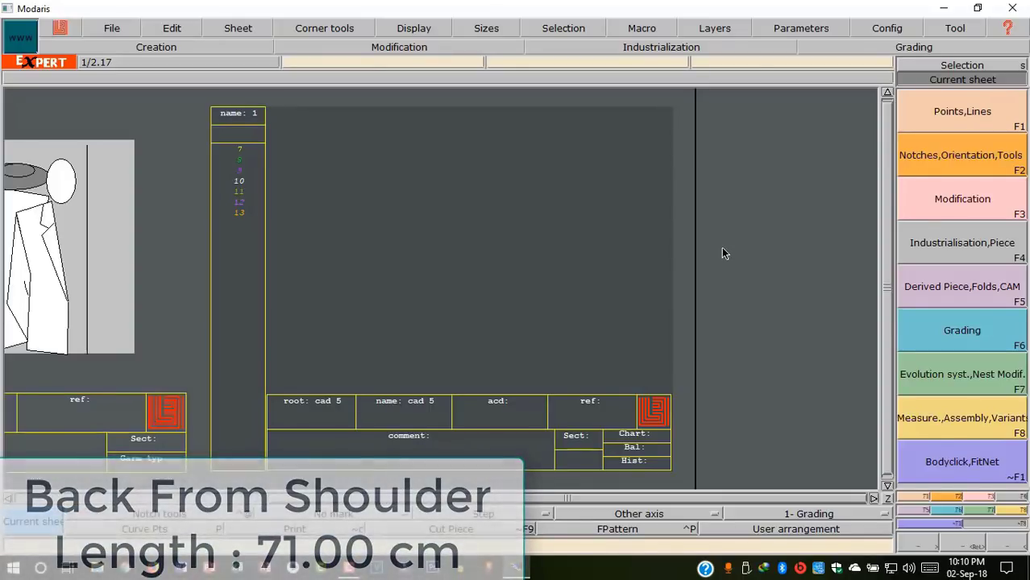
Draw a 25 cm wide, 71 cm high rectangle on the blank sheet
left_click(949, 500)
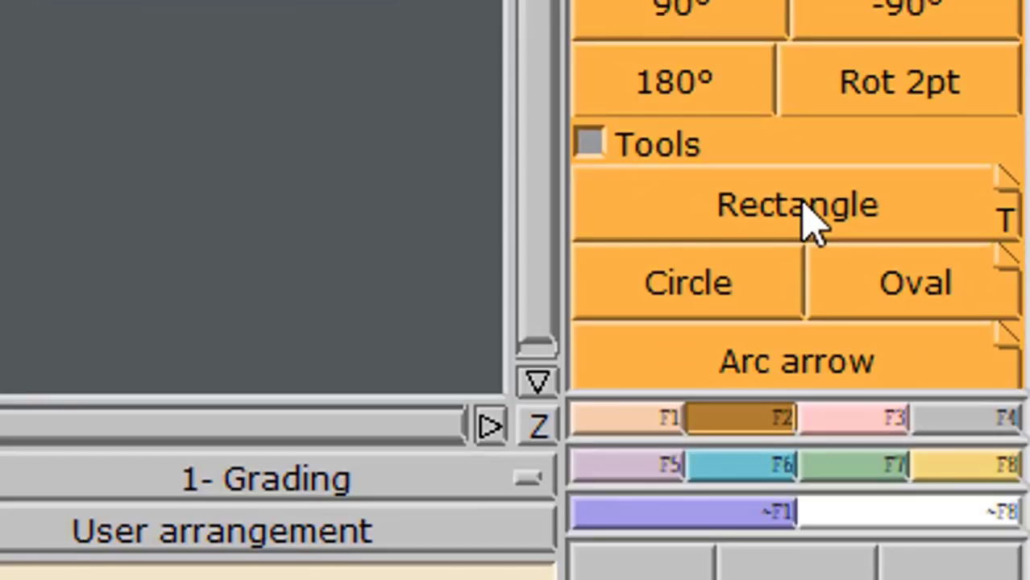
left_click(804, 207)
left_click(460, 281)
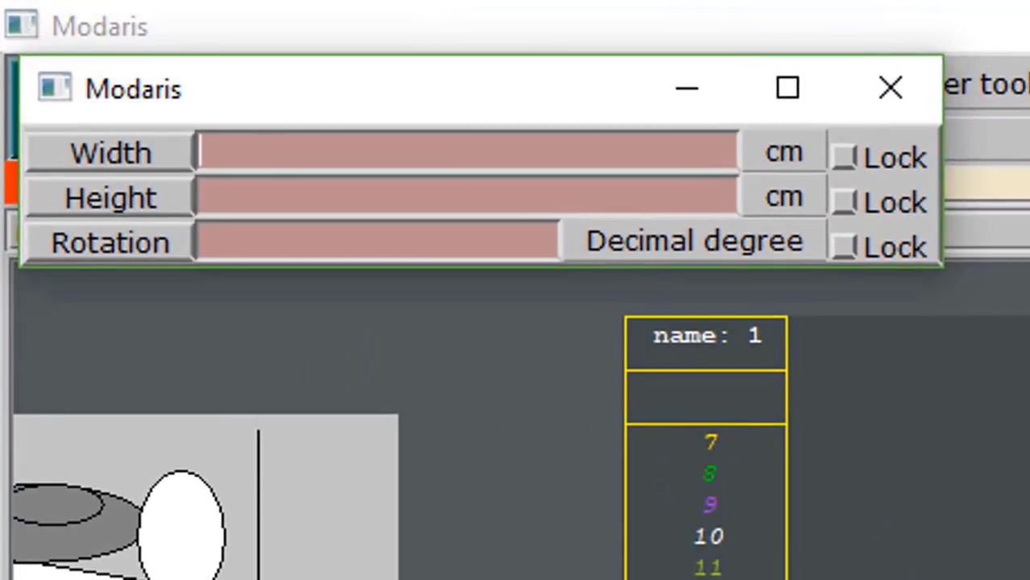
type("25")
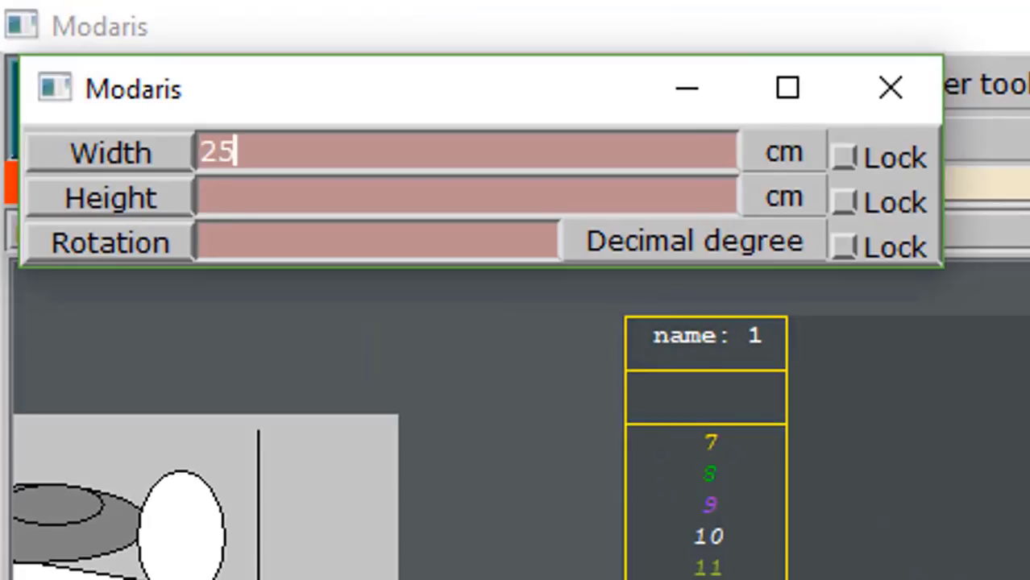
key("Return")
type("71")
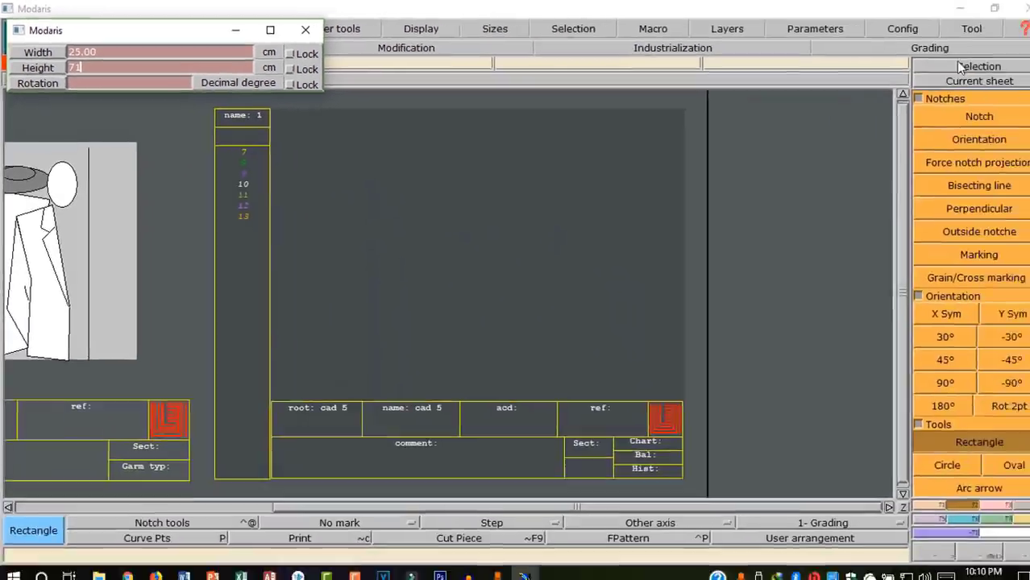
key("Return")
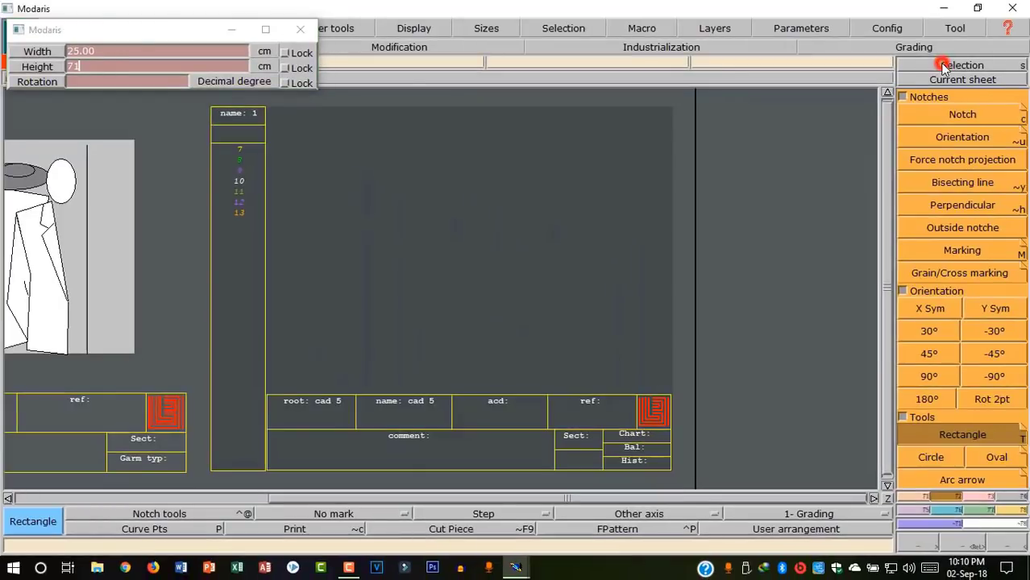
Rearrange the sheets and make the rectangle's sheet current
left_click(951, 66)
key("ctrl+a")
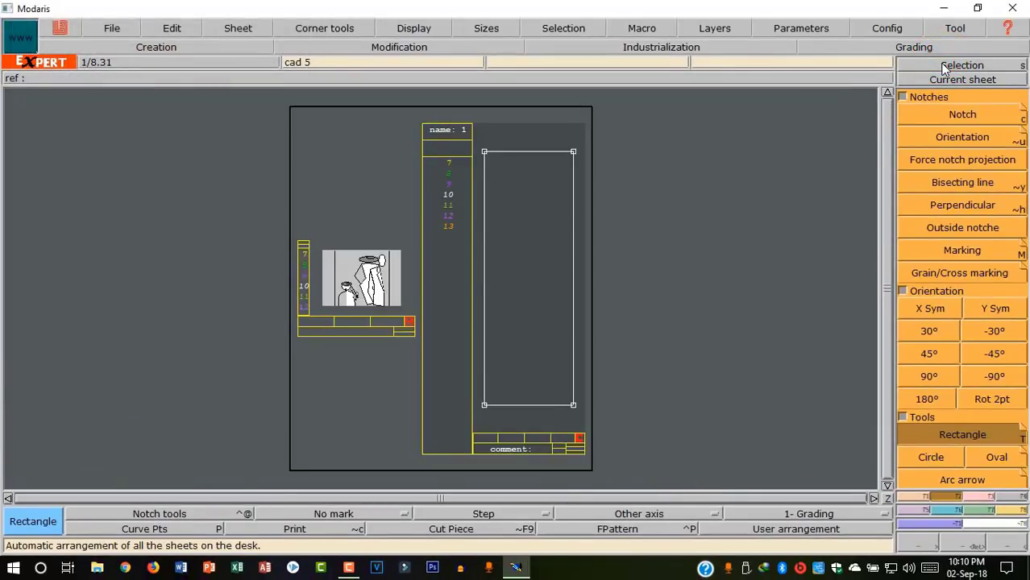
left_click(951, 66)
left_click(963, 79)
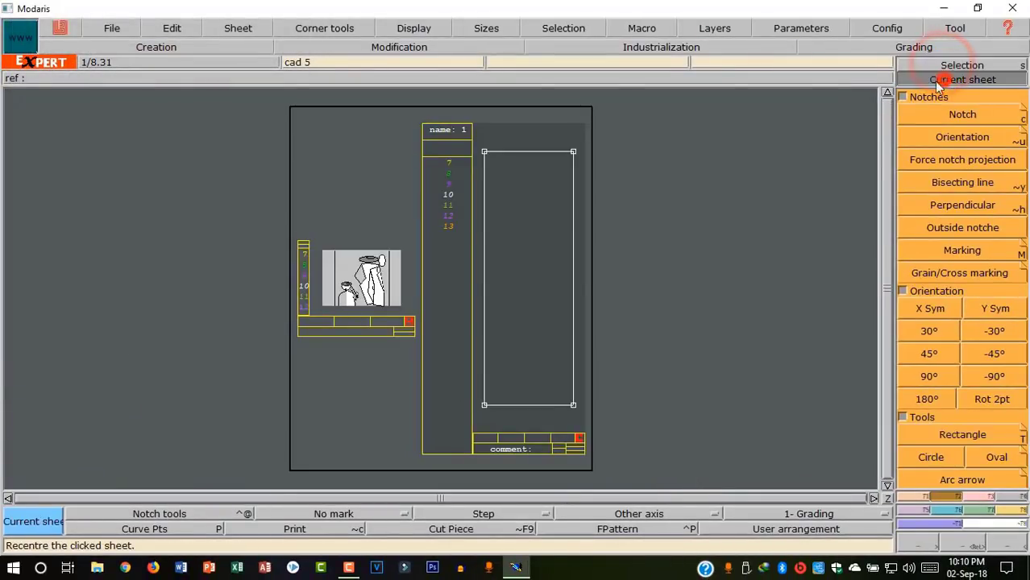
left_click(555, 289)
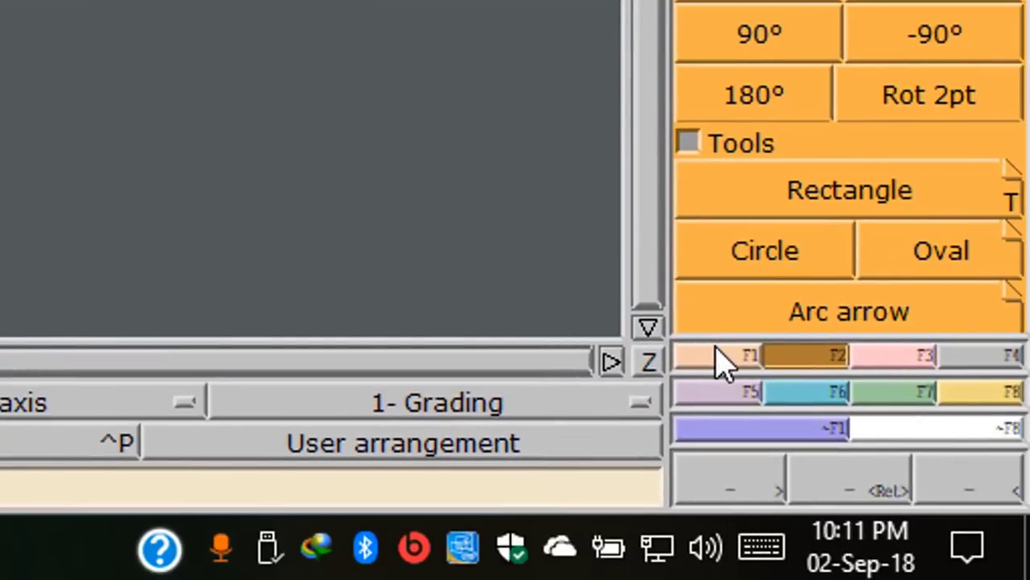
Add a point on the top edge, 9.25 cm across from the top-left corner (dy cleared)
left_click(723, 359)
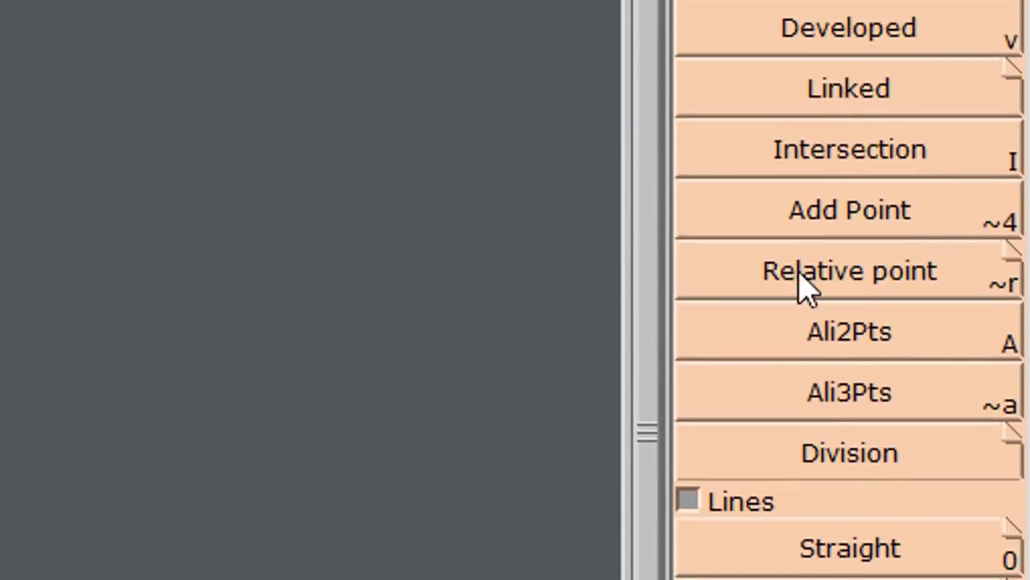
left_click(809, 227)
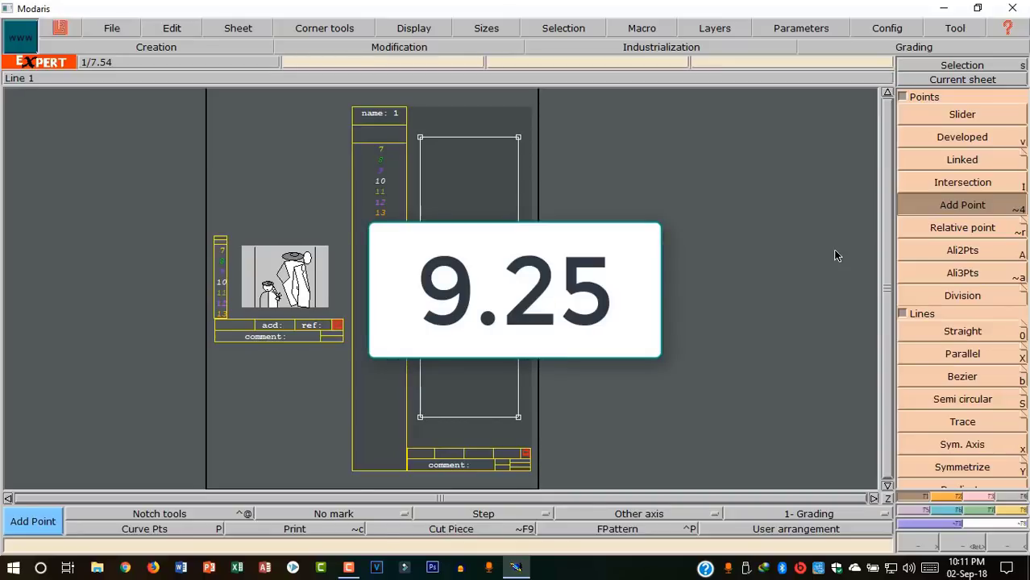
left_click(419, 139)
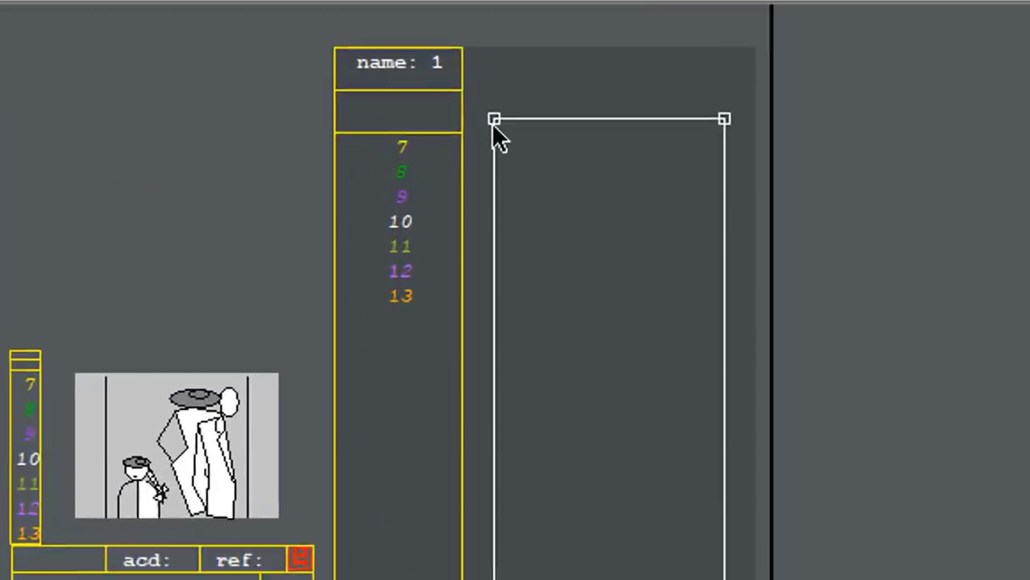
left_click(493, 120)
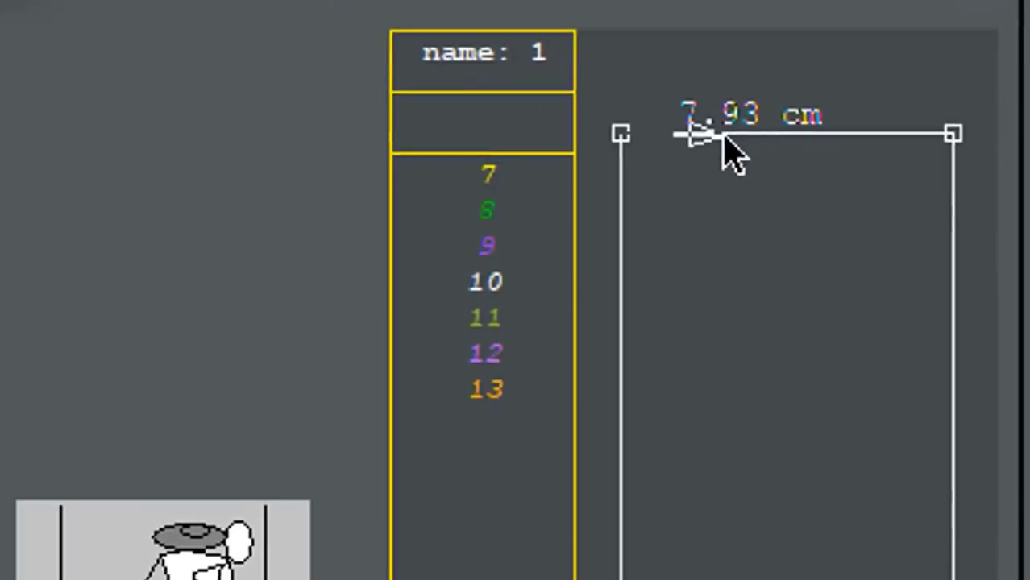
key("Return")
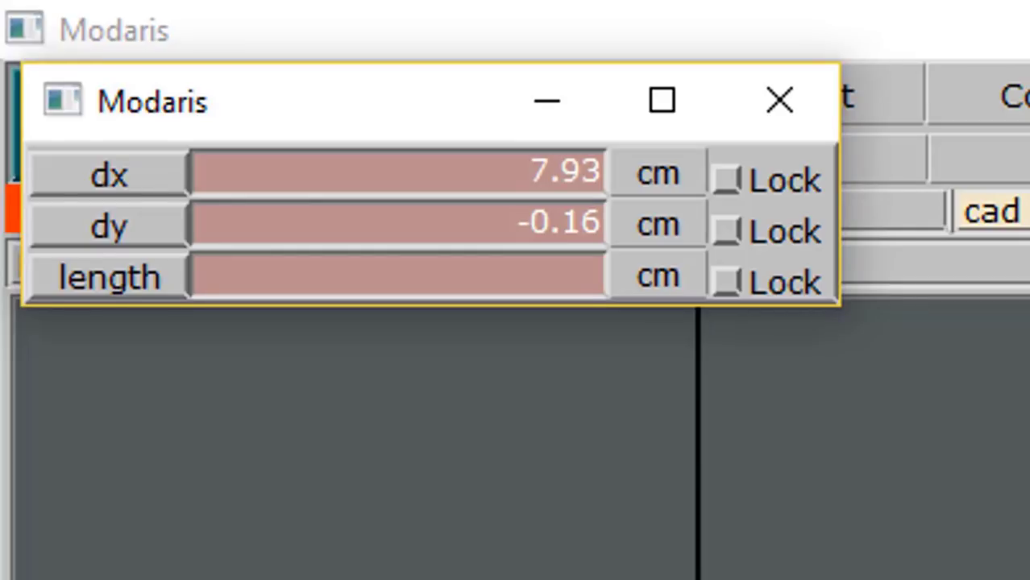
key("BackSpace")
key("BackSpace")
key("BackSpace")
key("BackSpace")
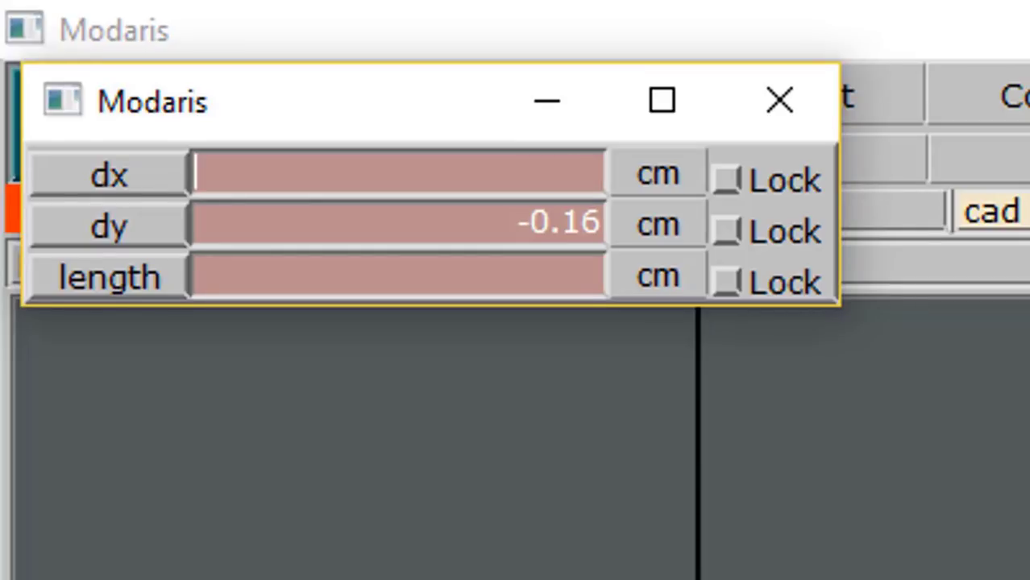
type("9.25")
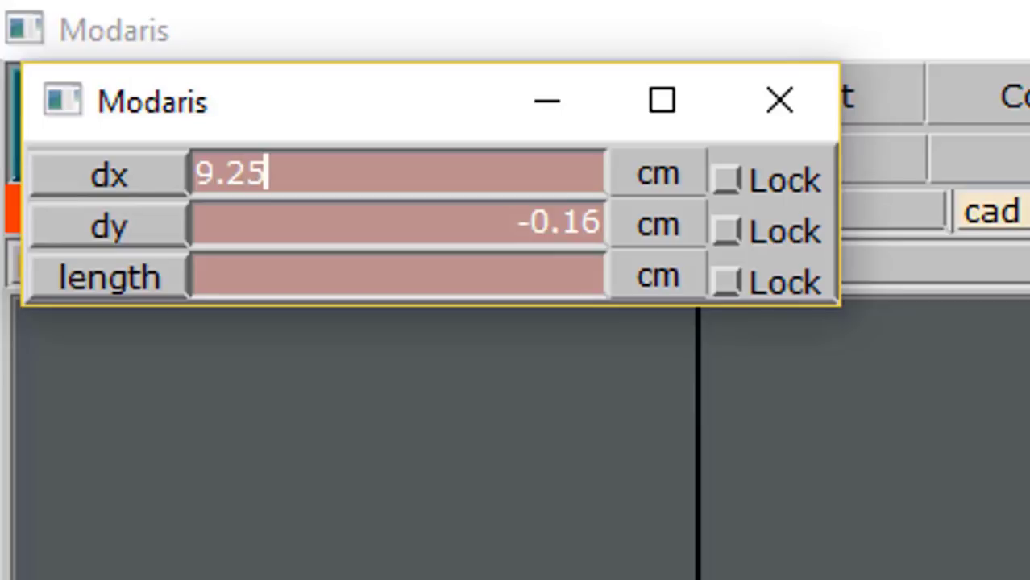
key("Tab")
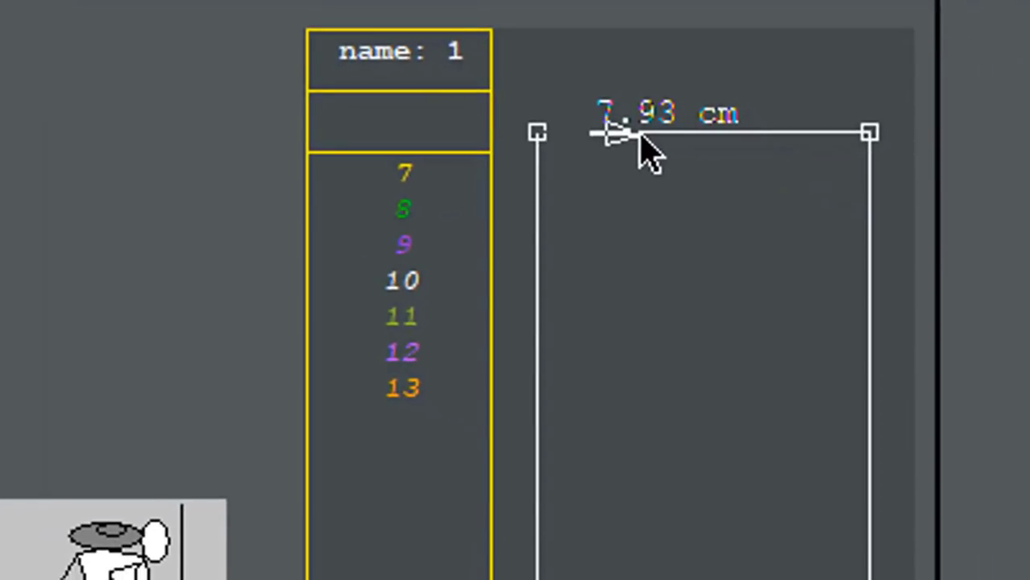
left_click(643, 135)
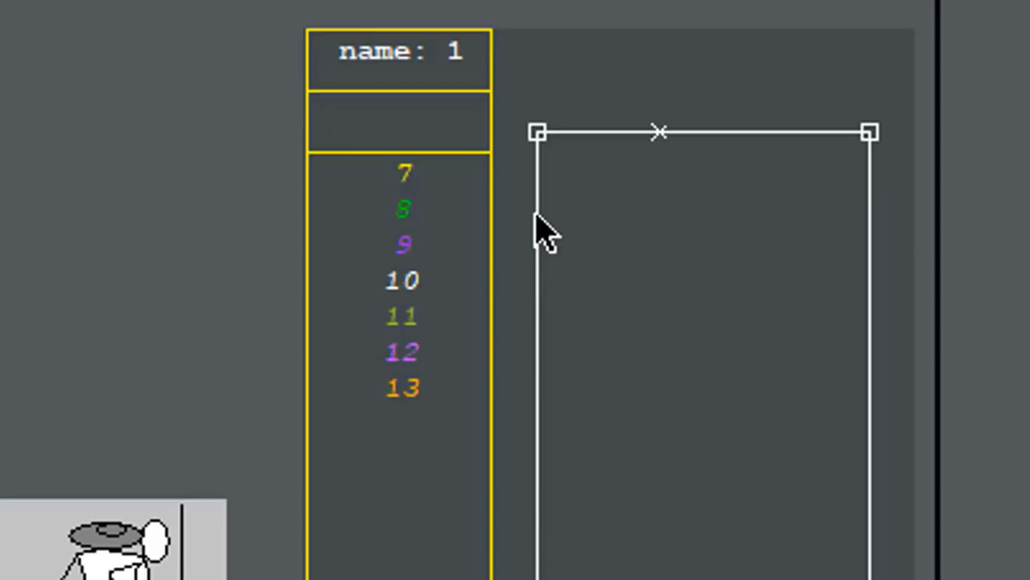
Place a point on the frame's left edge 10 cm below the top-left corner
left_click_drag(537, 132, 540, 249)
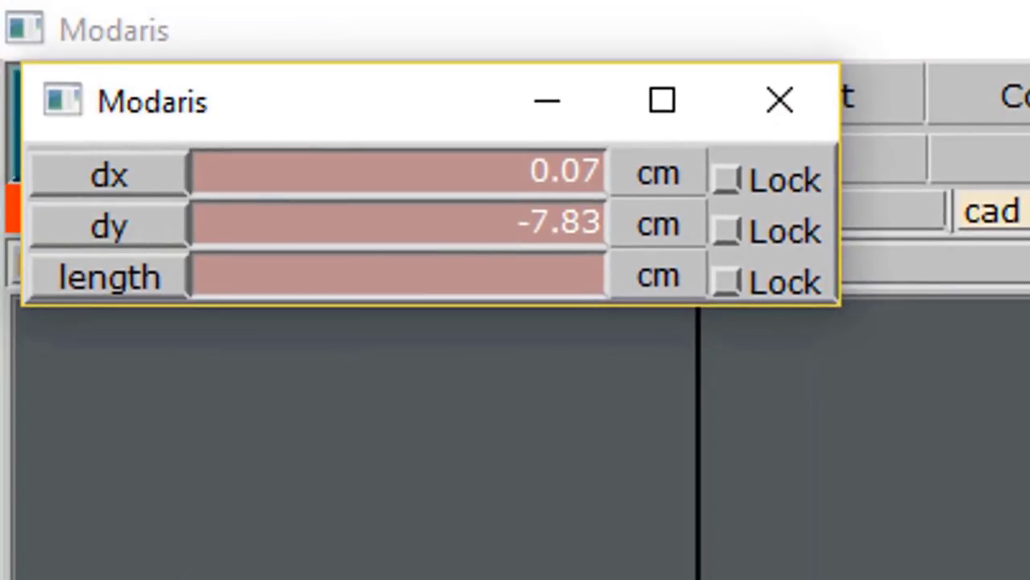
type("9.25")
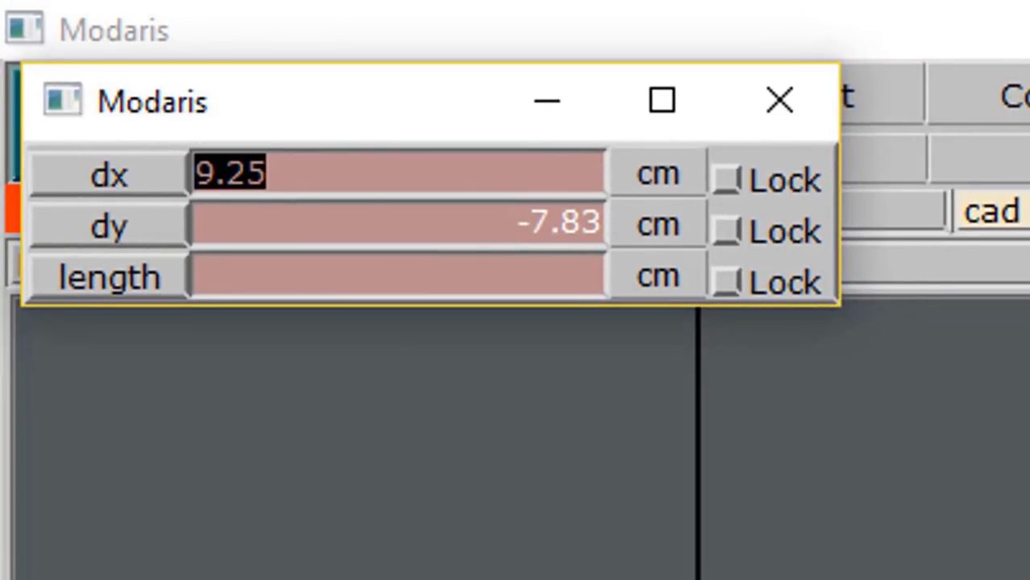
key("BackSpace")
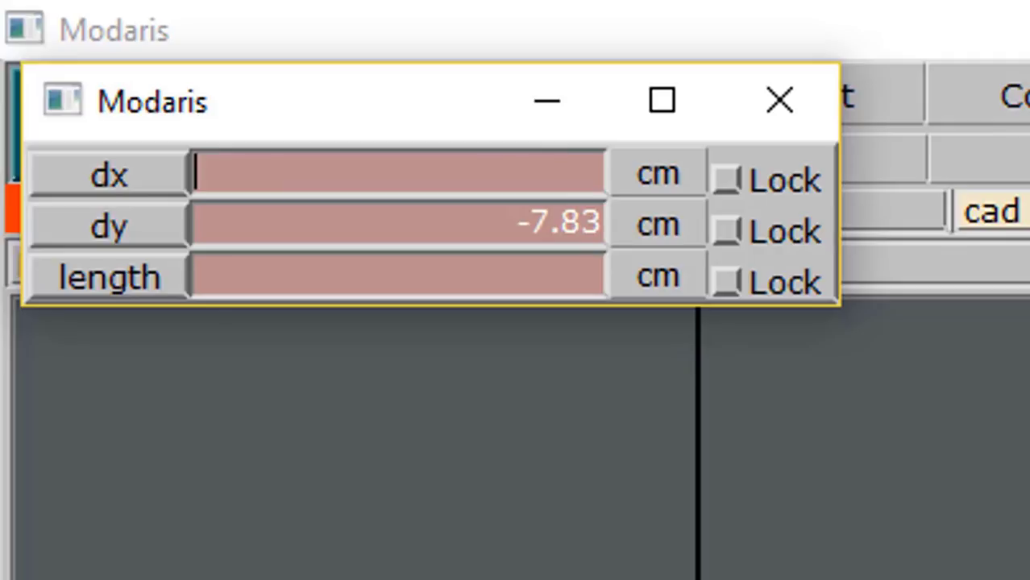
key("Tab")
key("BackSpace")
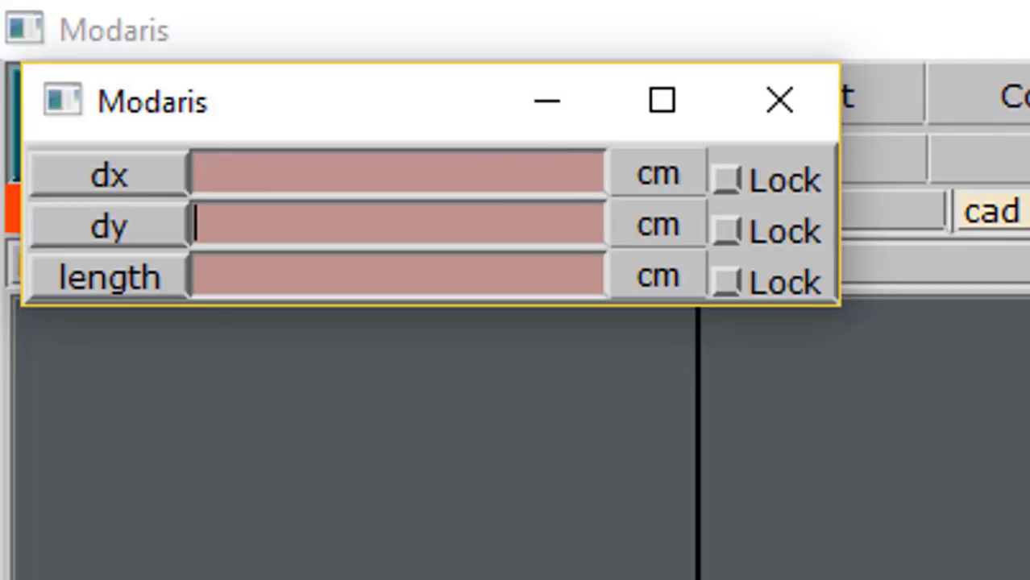
type("-10")
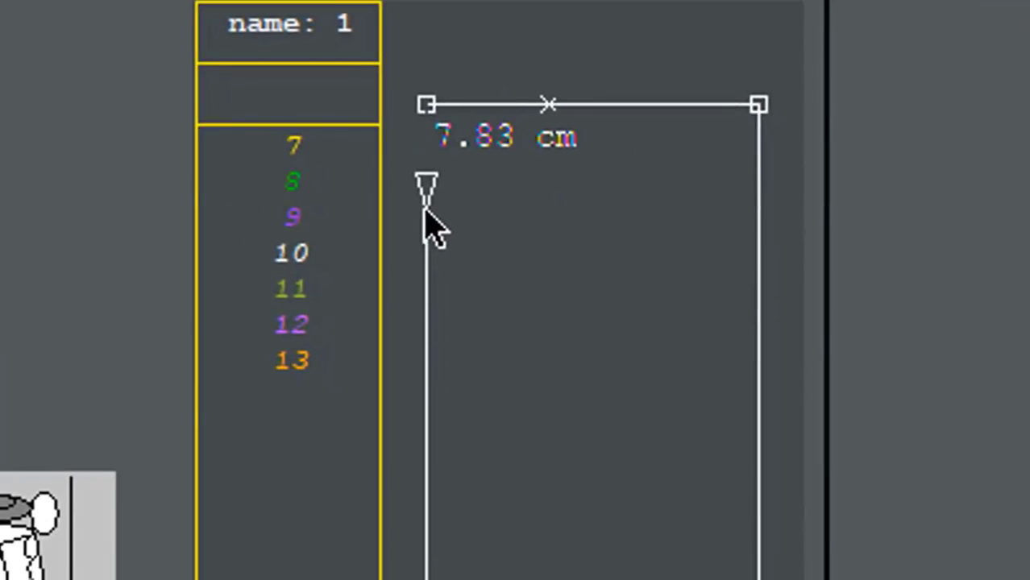
left_click(425, 211)
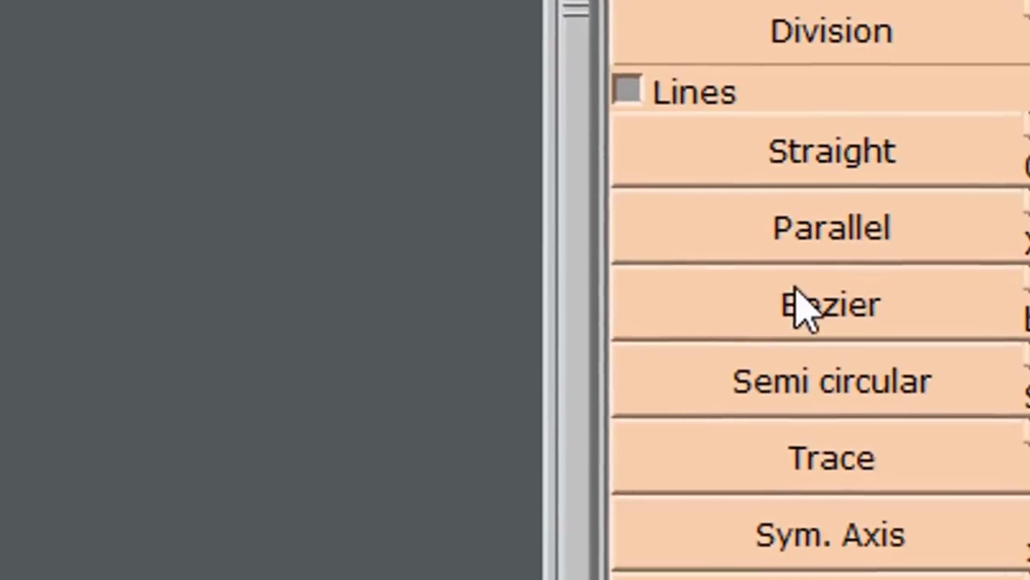
Draw a Bezier back neckline from the left-edge point up to the top-edge point
left_click(850, 319)
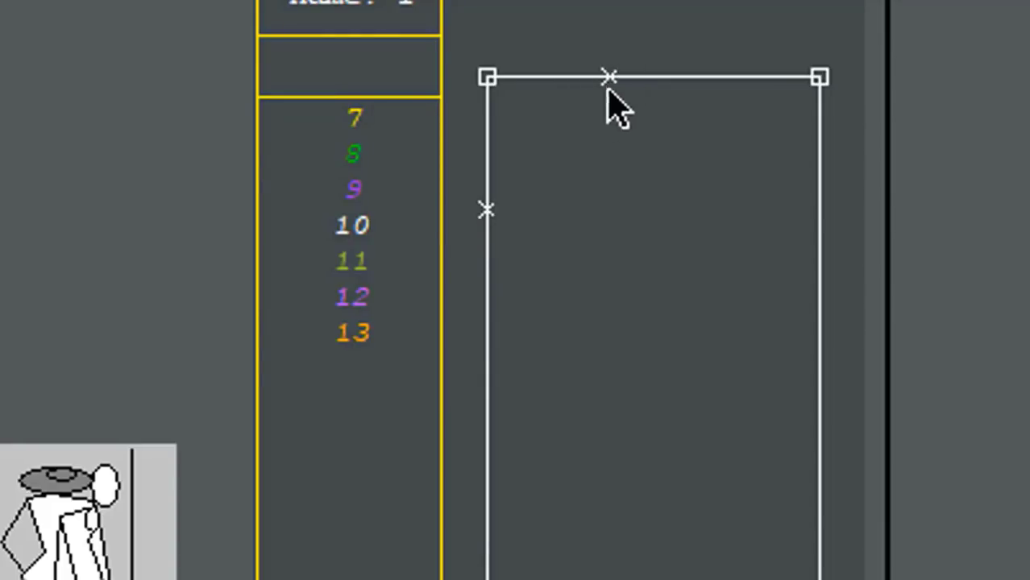
left_click(487, 212)
left_click(529, 211)
left_click(594, 190)
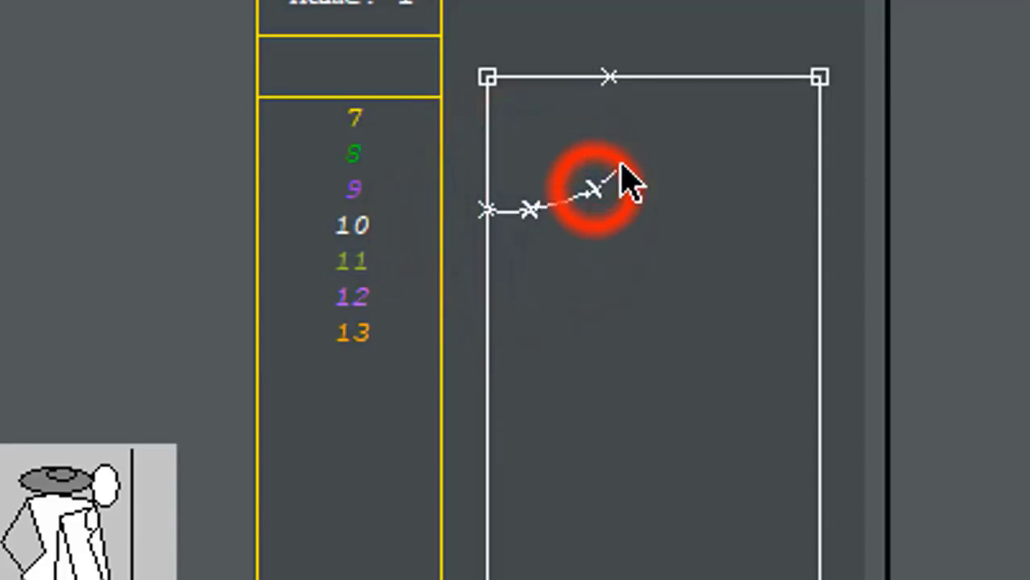
left_click(622, 131)
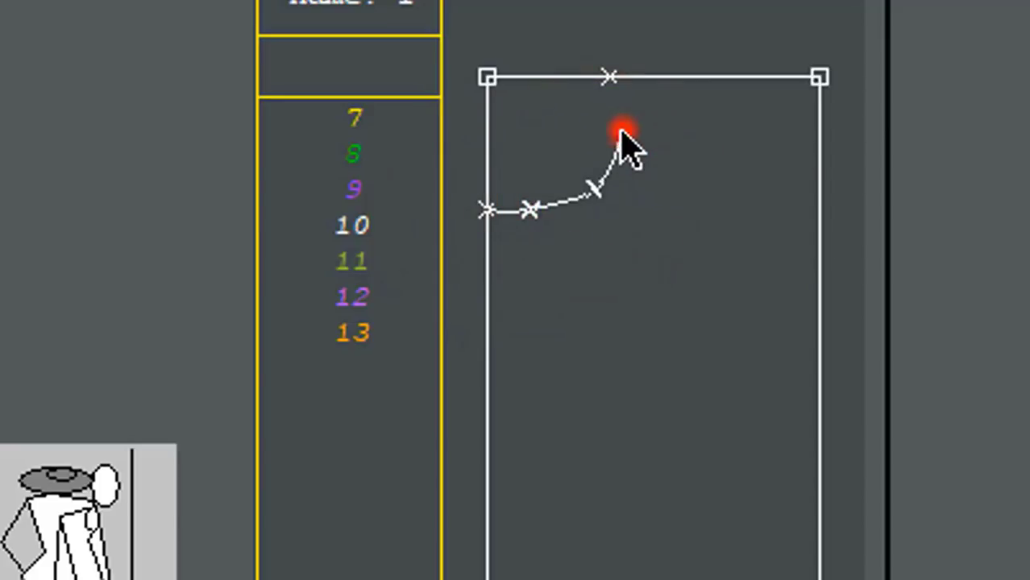
right_click(609, 78)
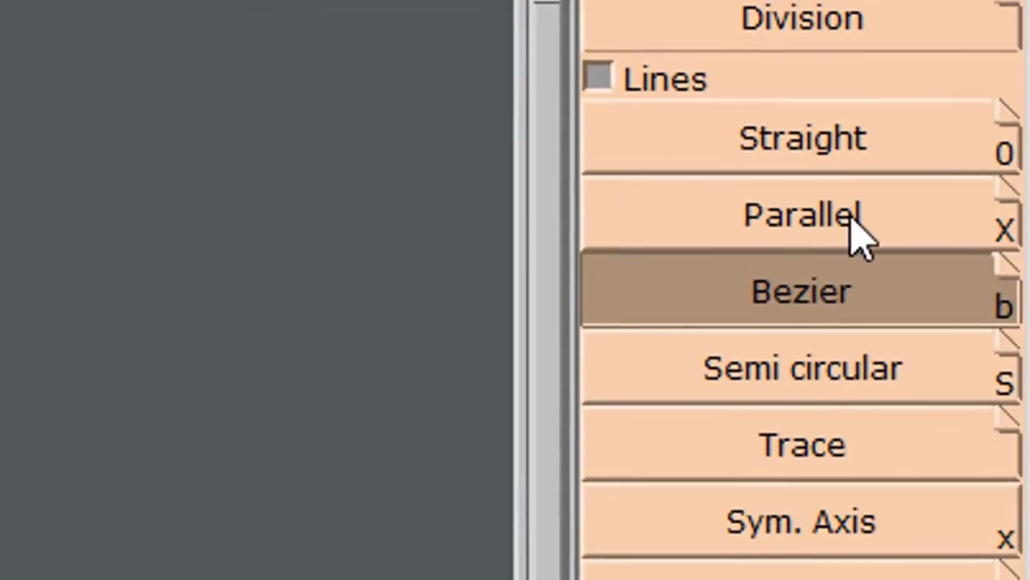
left_click(880, 229)
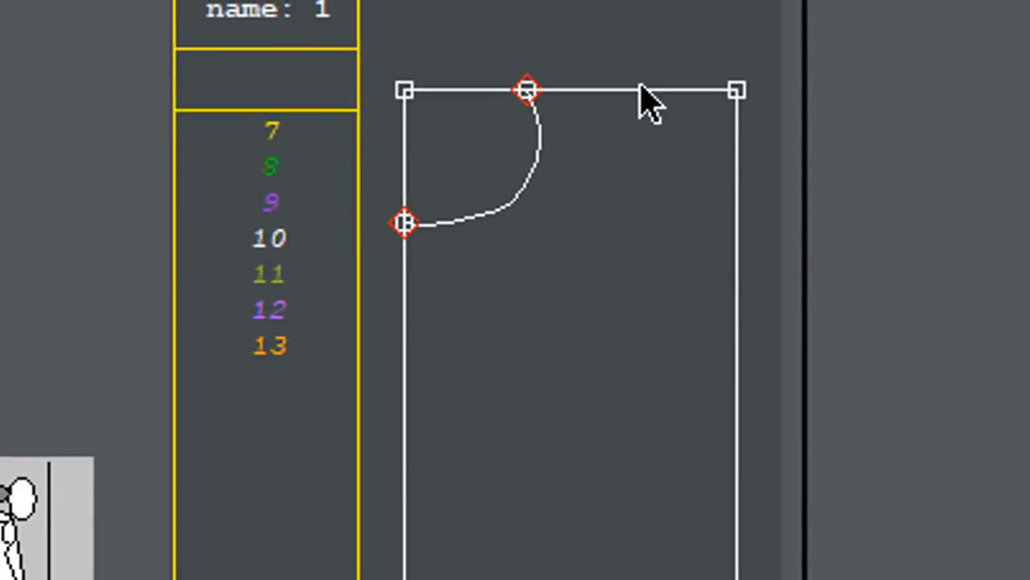
left_click(640, 91)
Add parallels 10 cm below the top edge and 9.25 cm in from the left edge
key("BackSpace")
key("BackSpace")
key("BackSpace")
key("BackSpace")
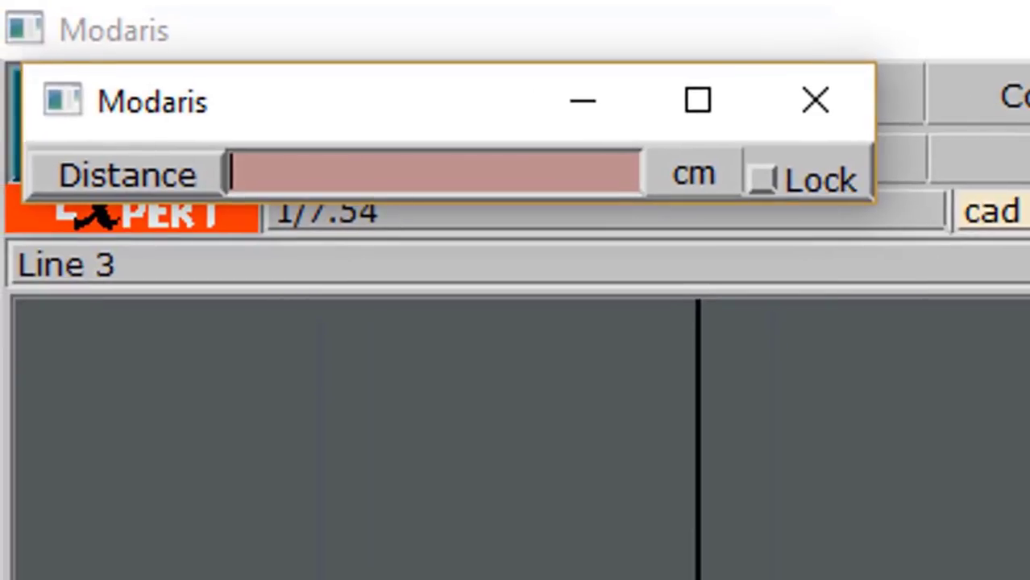
type("10")
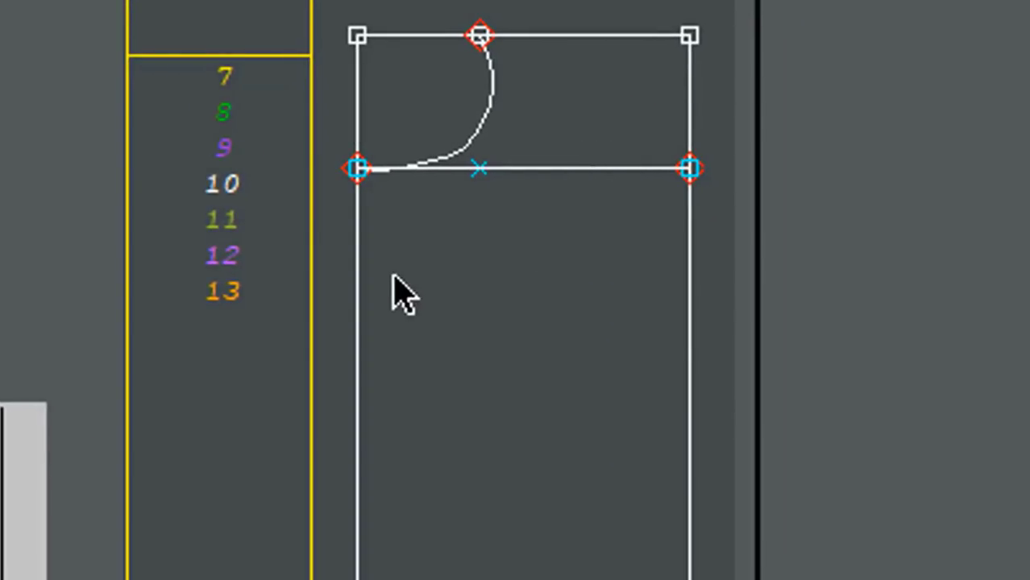
left_click(359, 282)
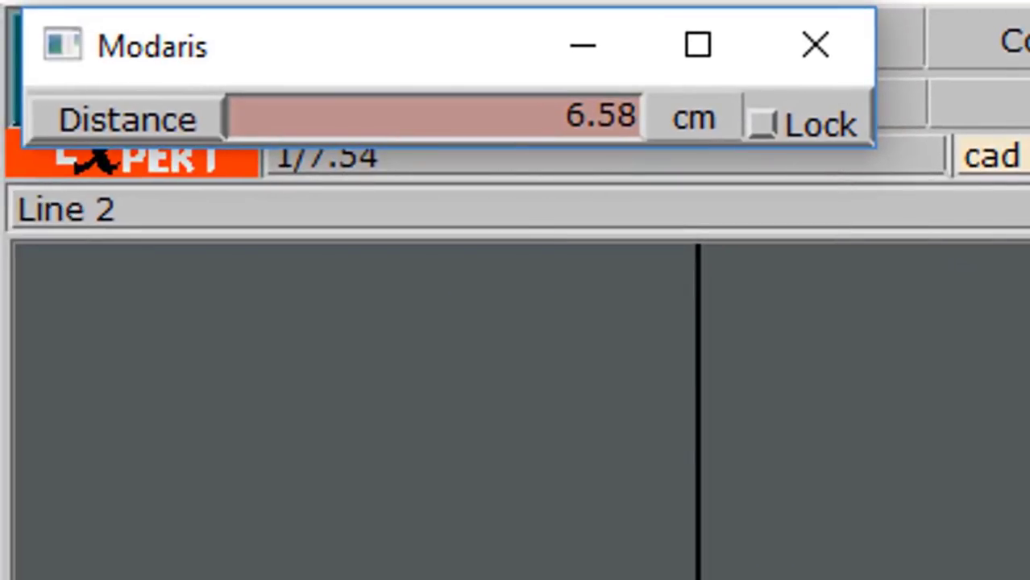
type("9.25")
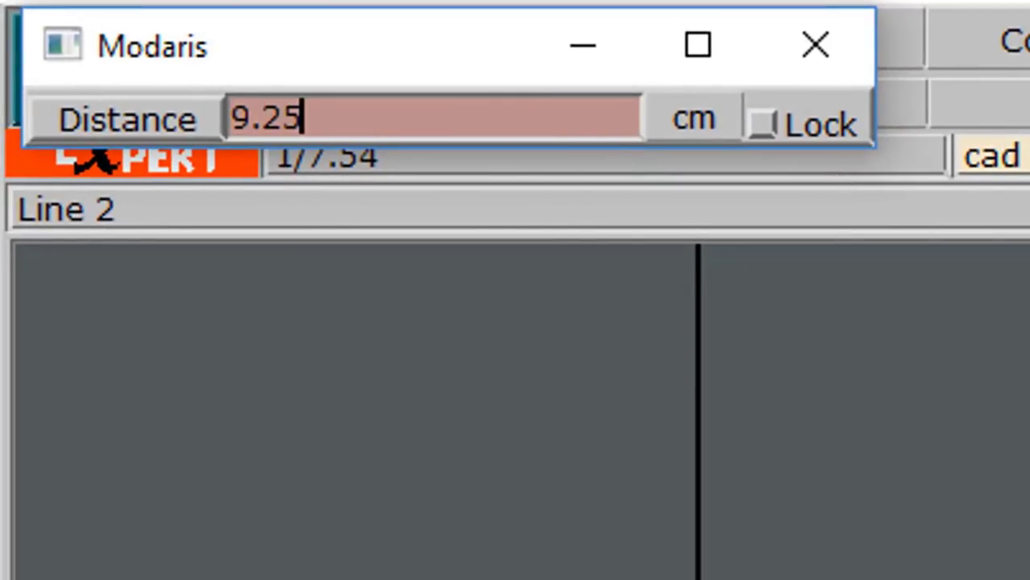
key("Return")
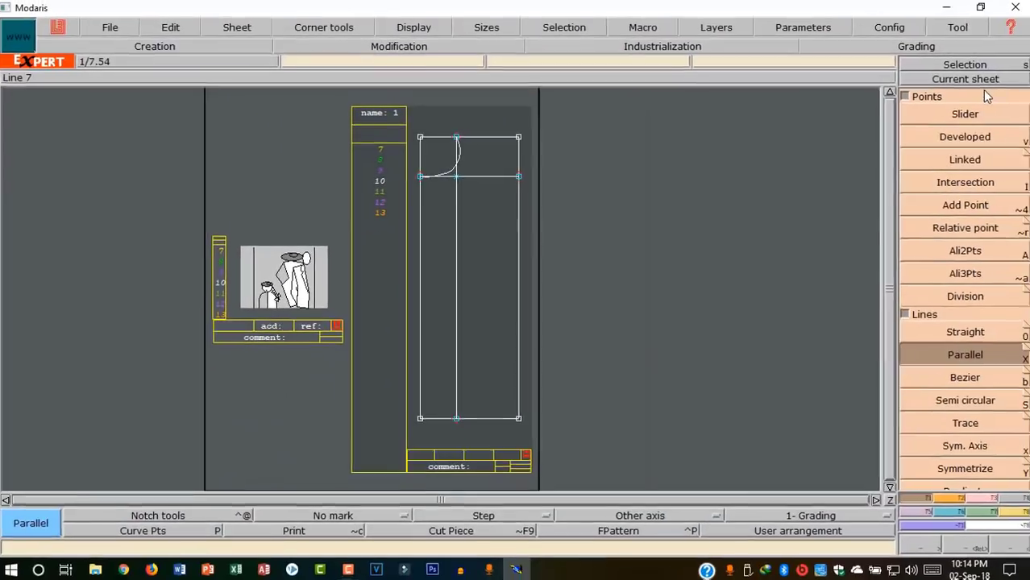
left_click(962, 79)
left_click(449, 282)
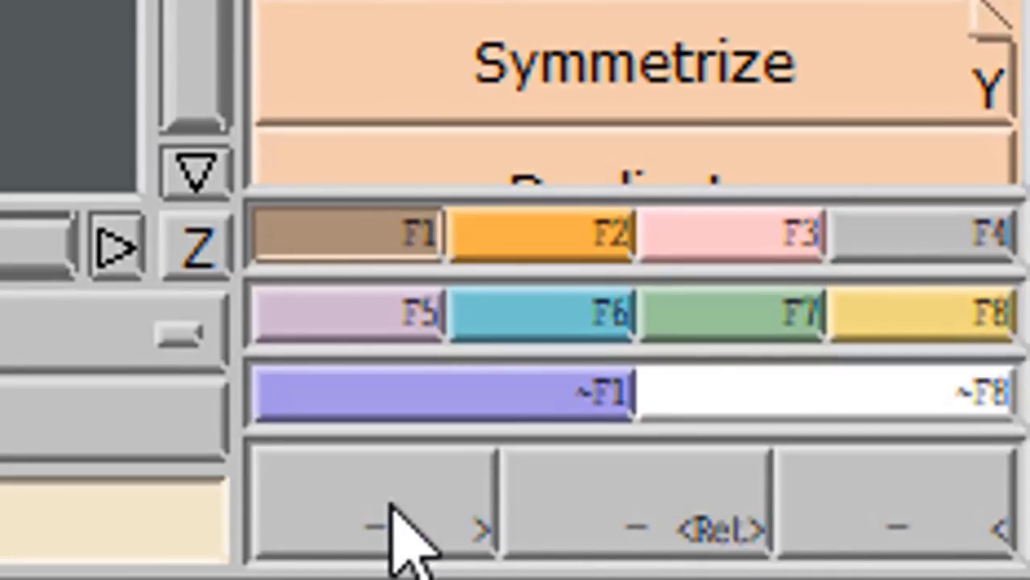
left_click(621, 510)
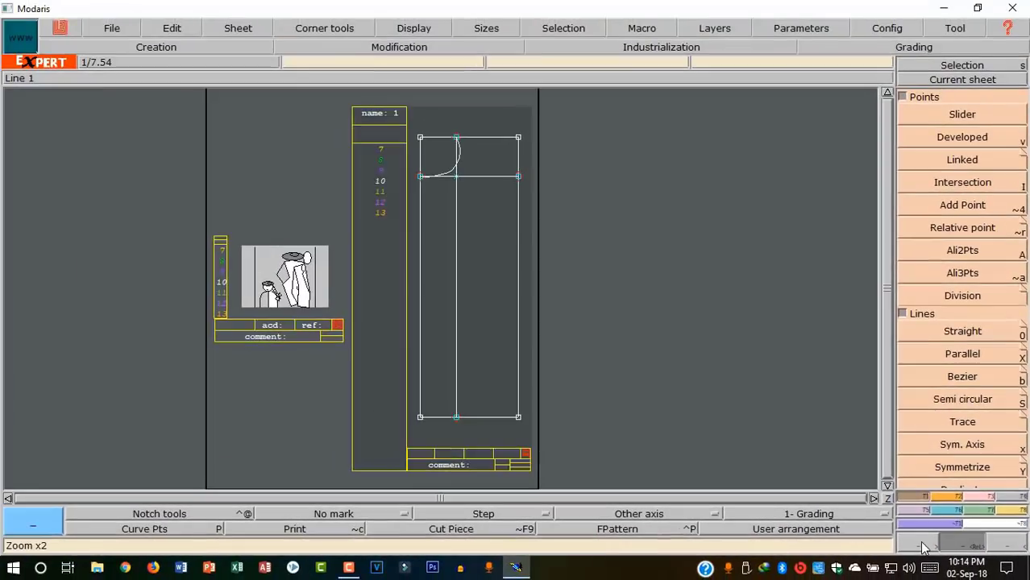
left_click(625, 516)
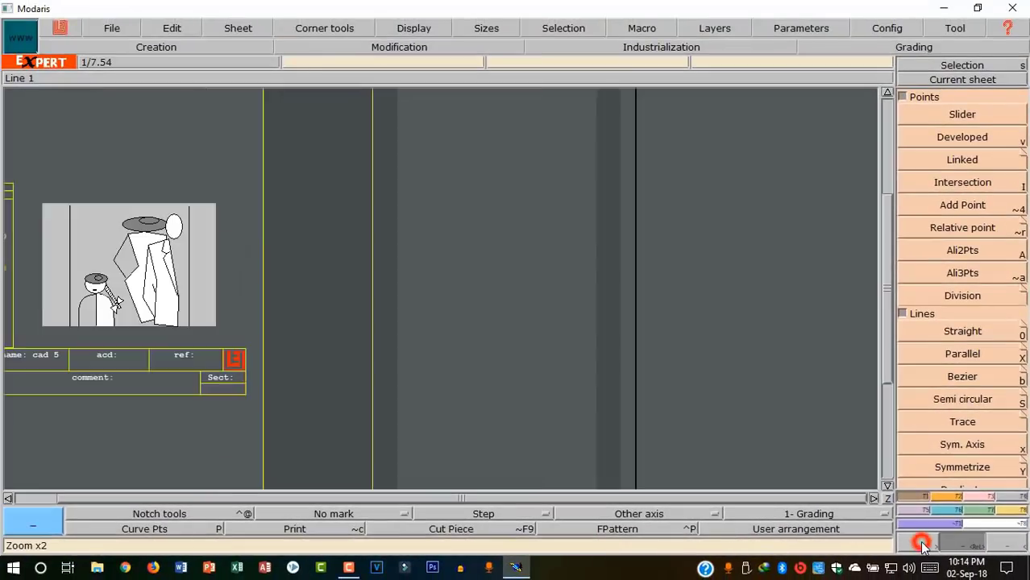
left_click(634, 523)
left_click(924, 547)
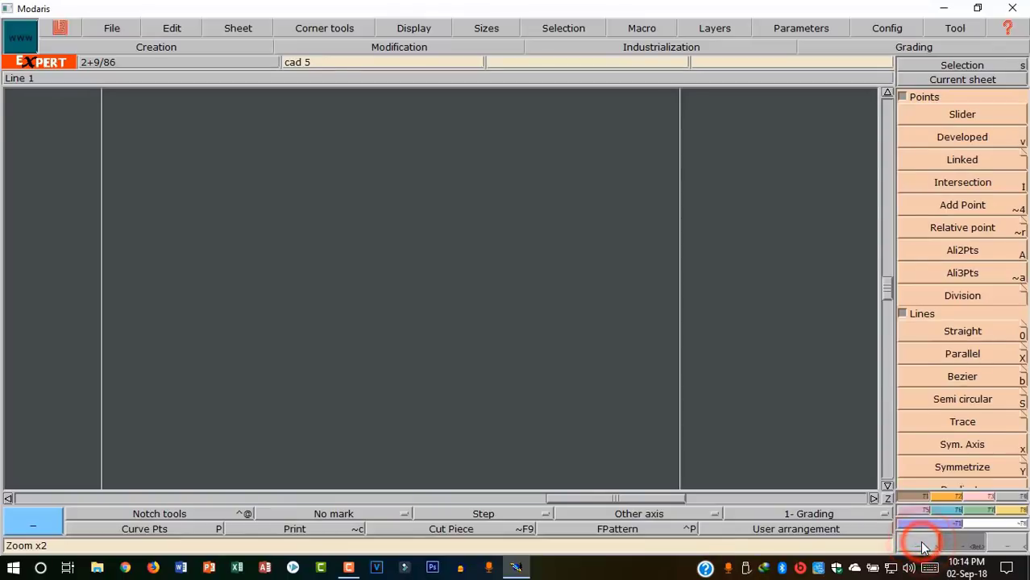
left_click(1014, 546)
left_click(1014, 546)
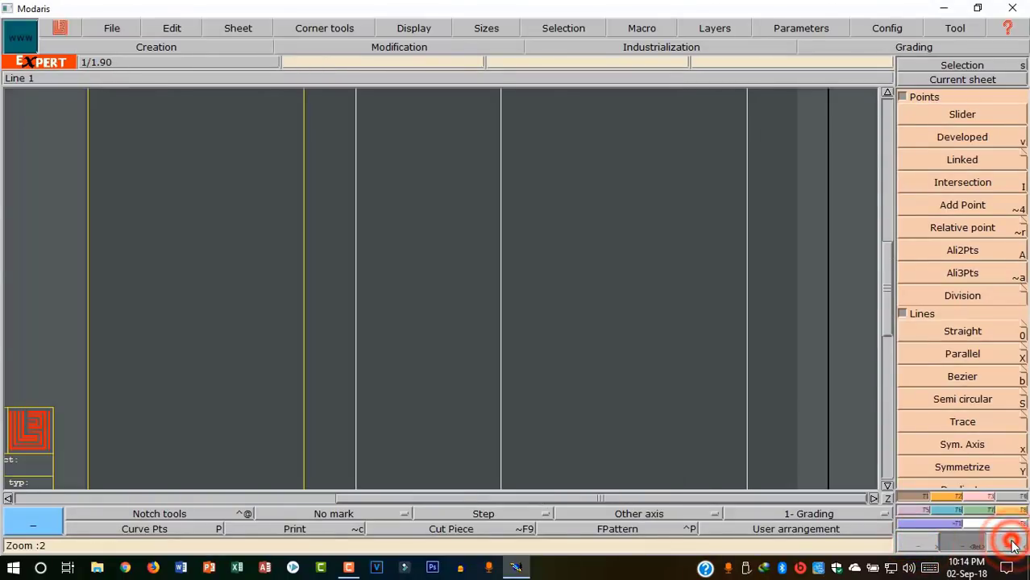
left_click(1013, 547)
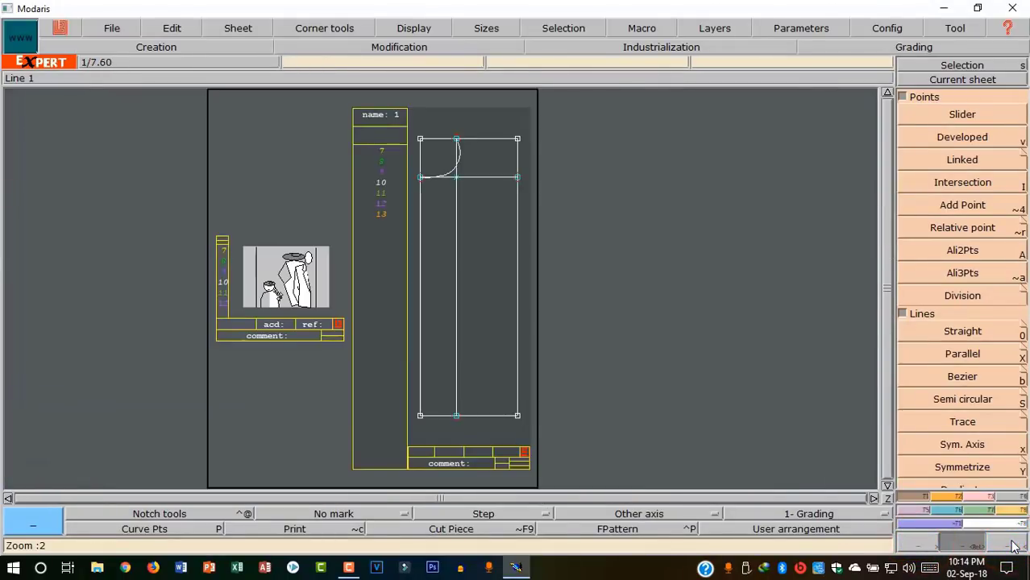
left_click(913, 546)
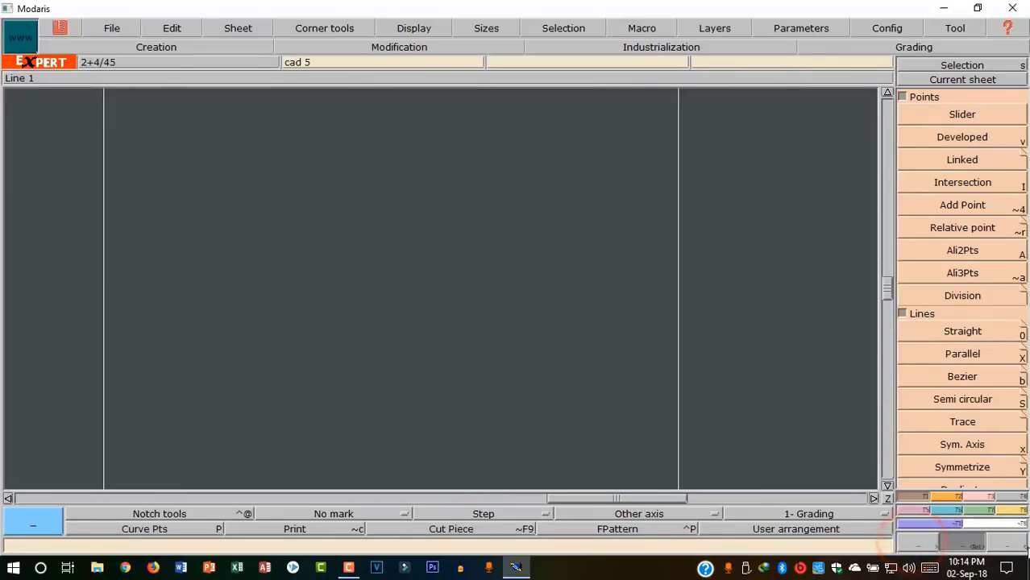
left_click(1017, 548)
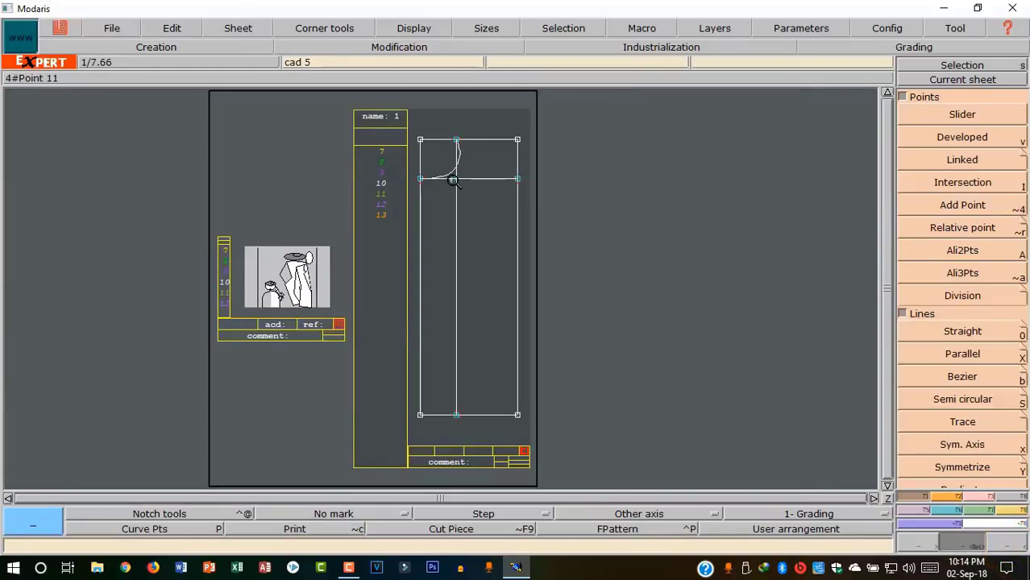
left_click(918, 546)
left_click(918, 546)
left_click(918, 545)
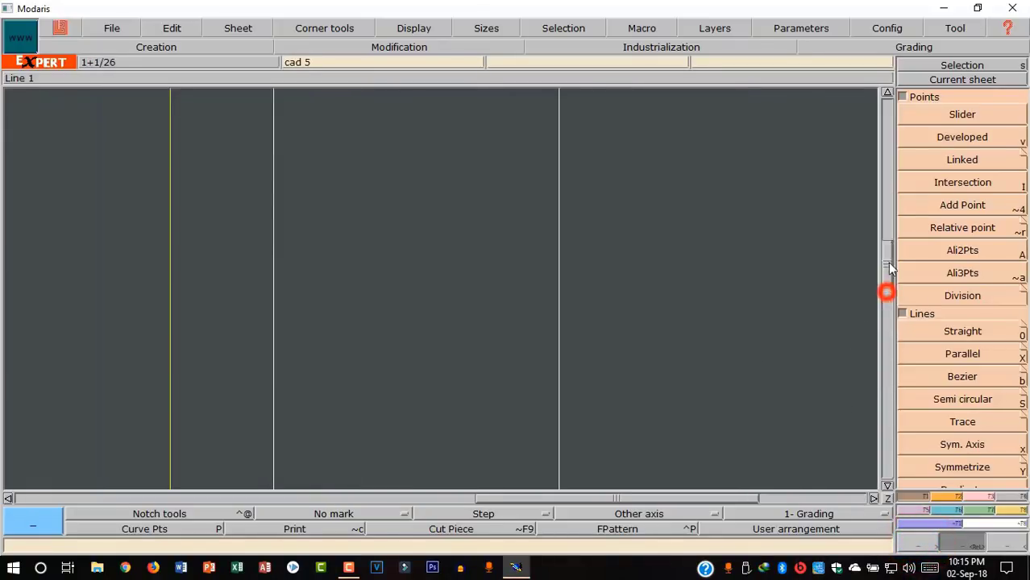
left_click_drag(889, 268, 890, 208)
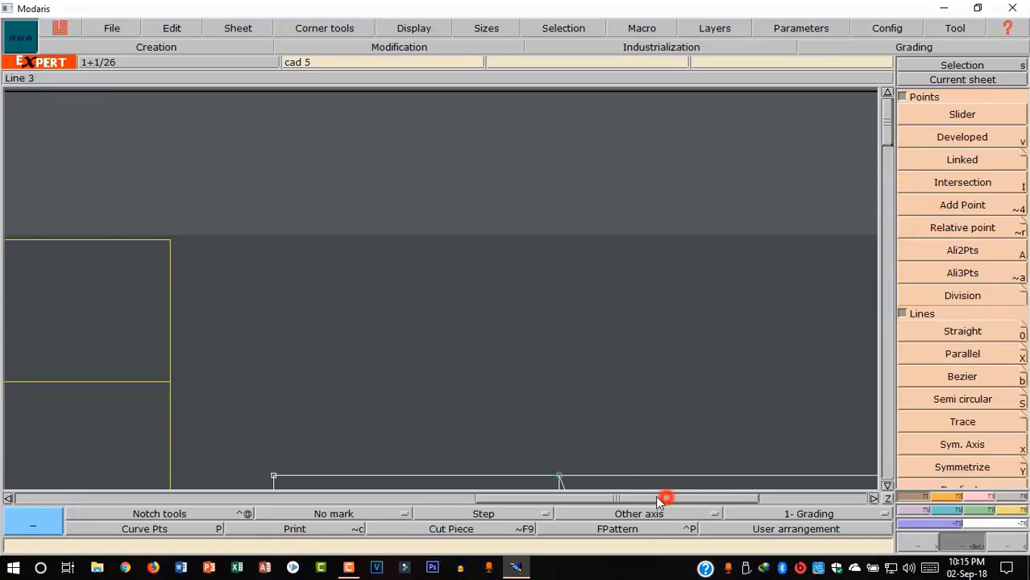
left_click_drag(659, 502, 616, 495)
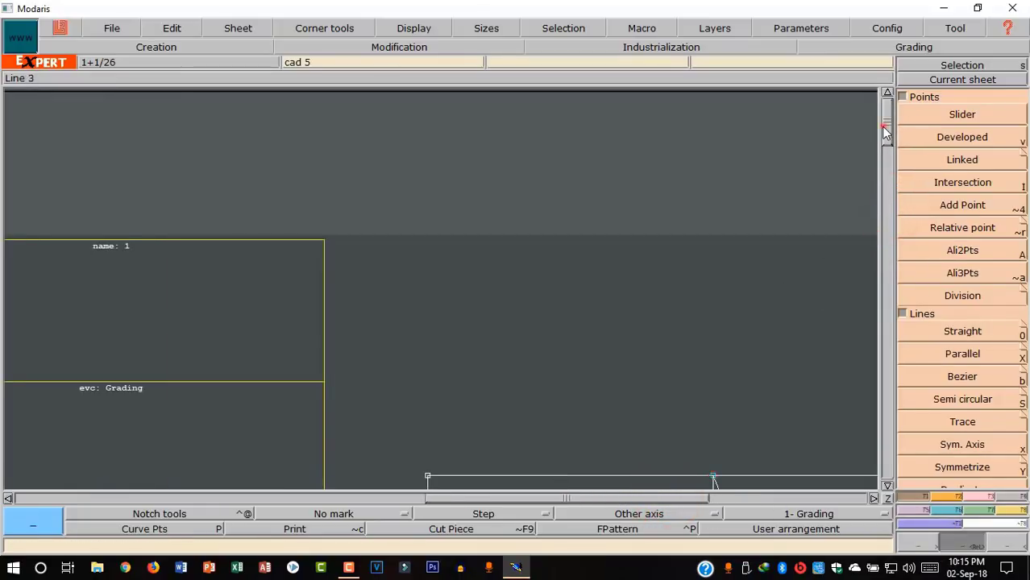
mouse_move(887, 132)
left_mouse_down()
mouse_move(883, 122)
mouse_move(890, 184)
mouse_move(886, 165)
left_mouse_up()
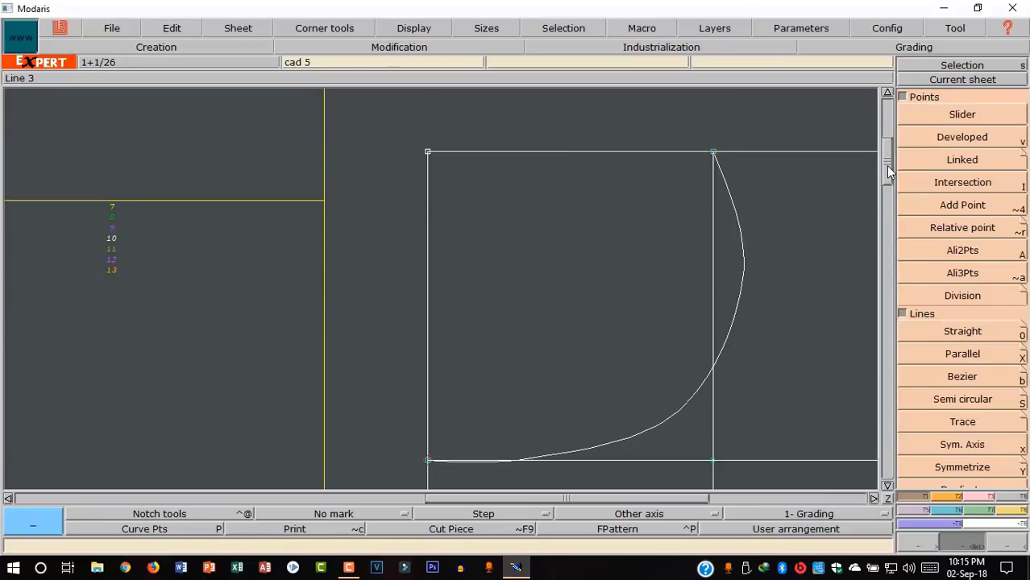
left_click(967, 510)
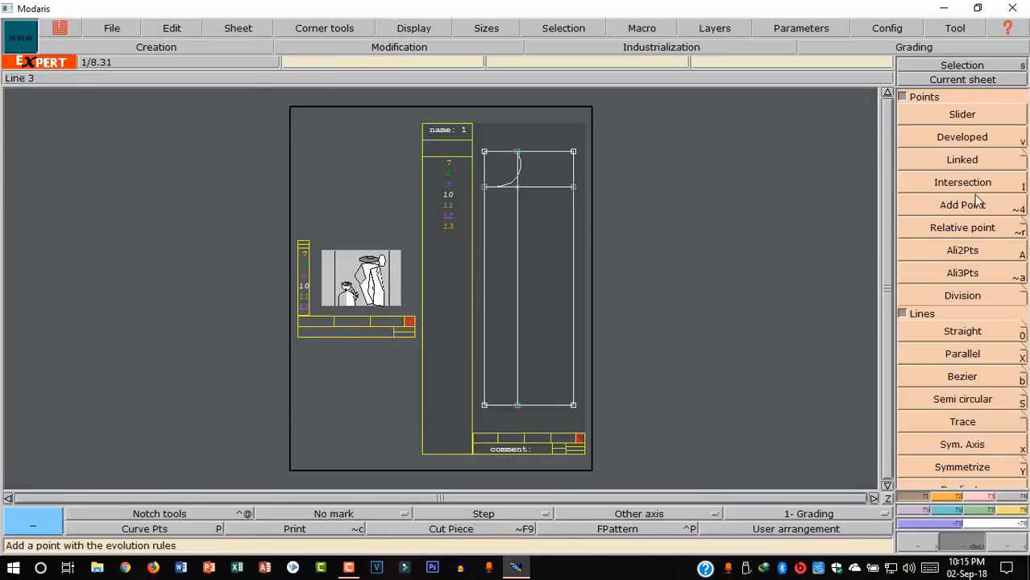
left_click(967, 79)
left_click(525, 243)
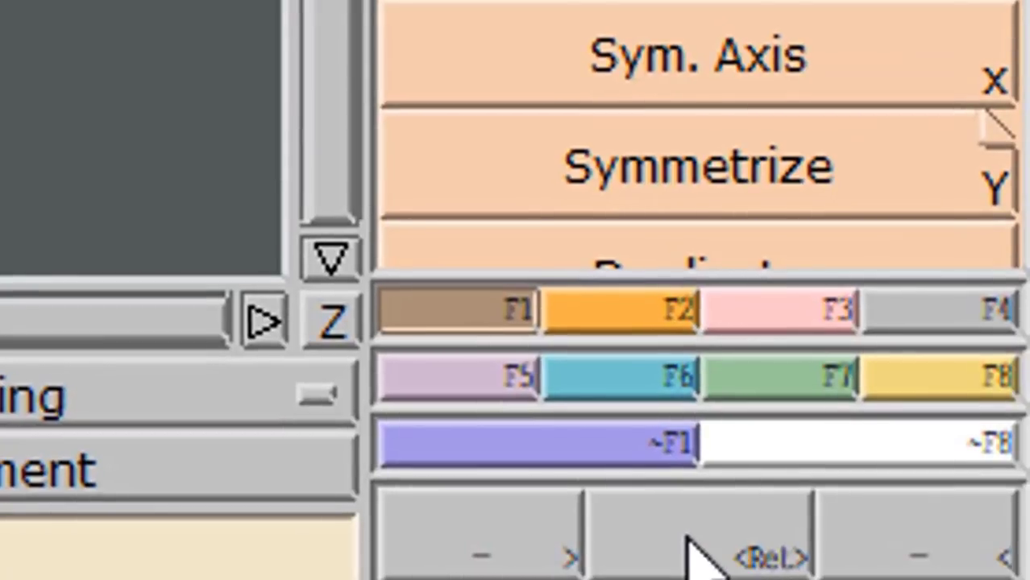
Window-zoom onto the neckline corner of the back frame
left_click(692, 552)
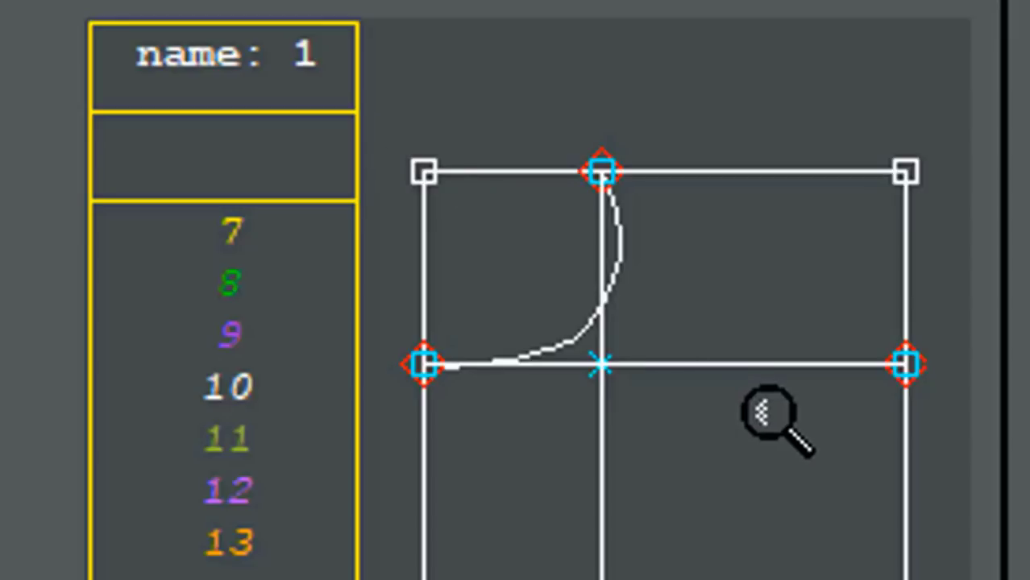
left_click(391, 140)
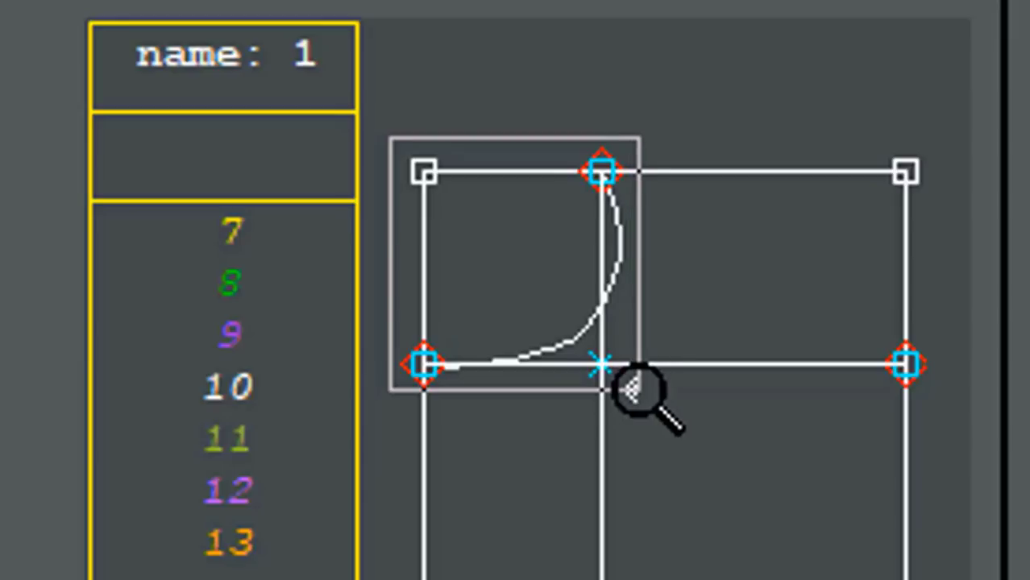
left_click(633, 390)
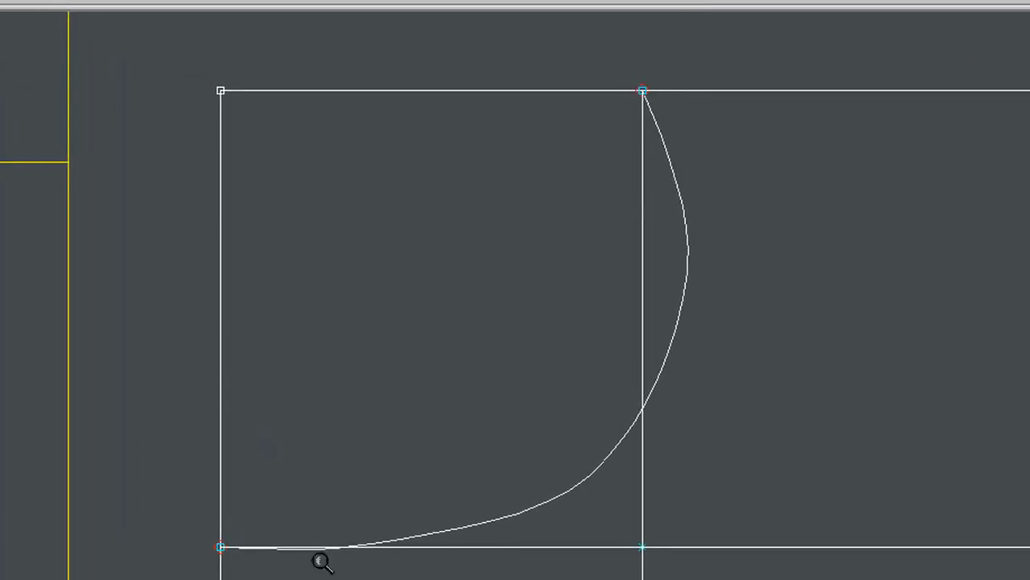
Reshape the neckline curve with Curve Pts, moving its first control points
left_click(938, 488)
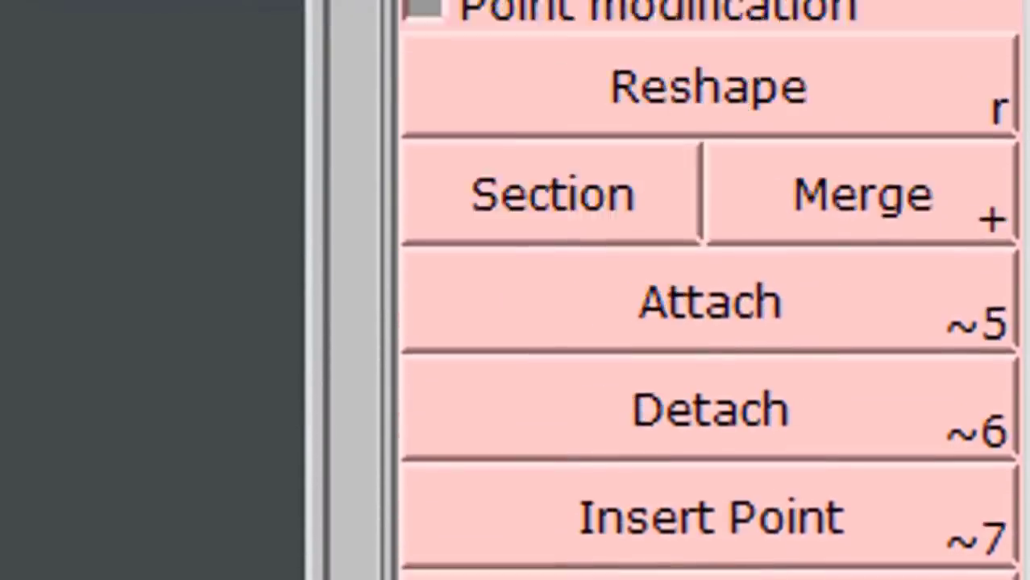
left_click(681, 111)
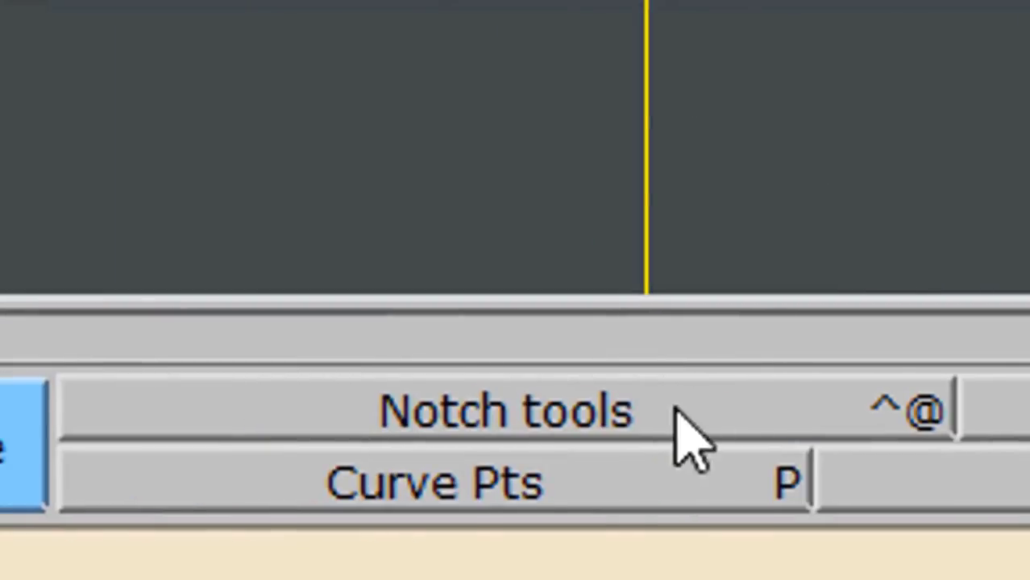
left_click(480, 489)
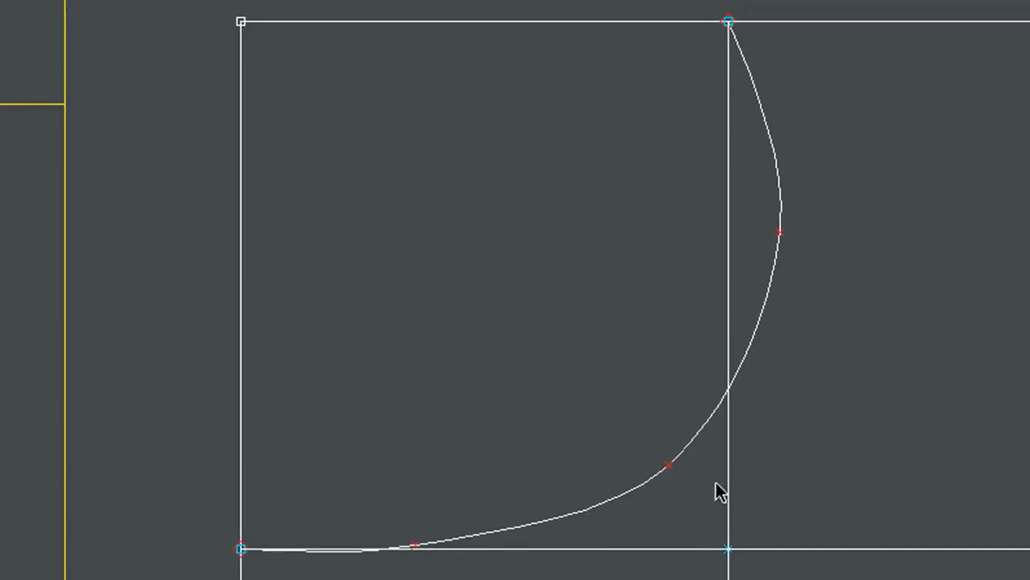
left_click(779, 233)
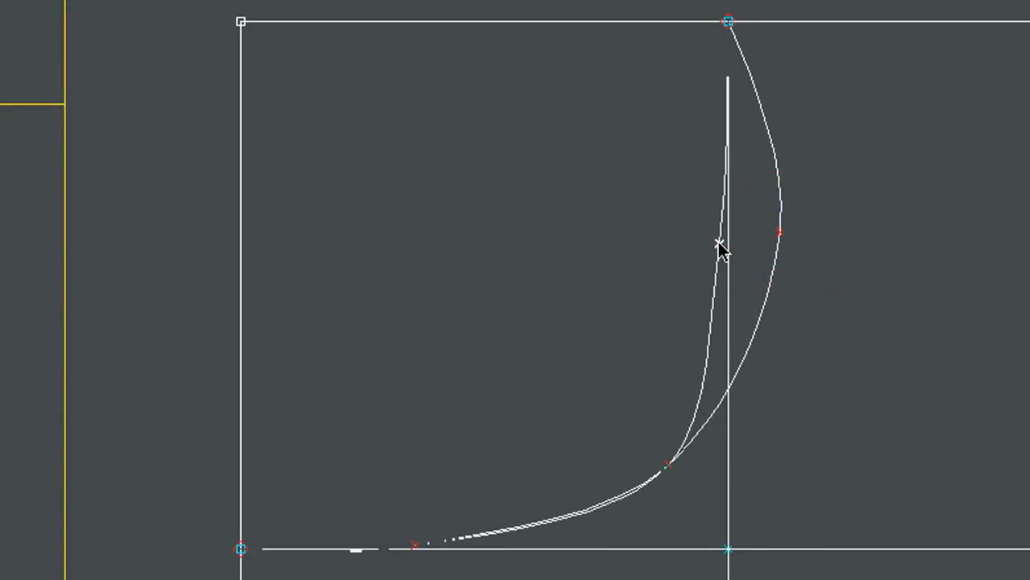
left_click(718, 242)
right_click(662, 462)
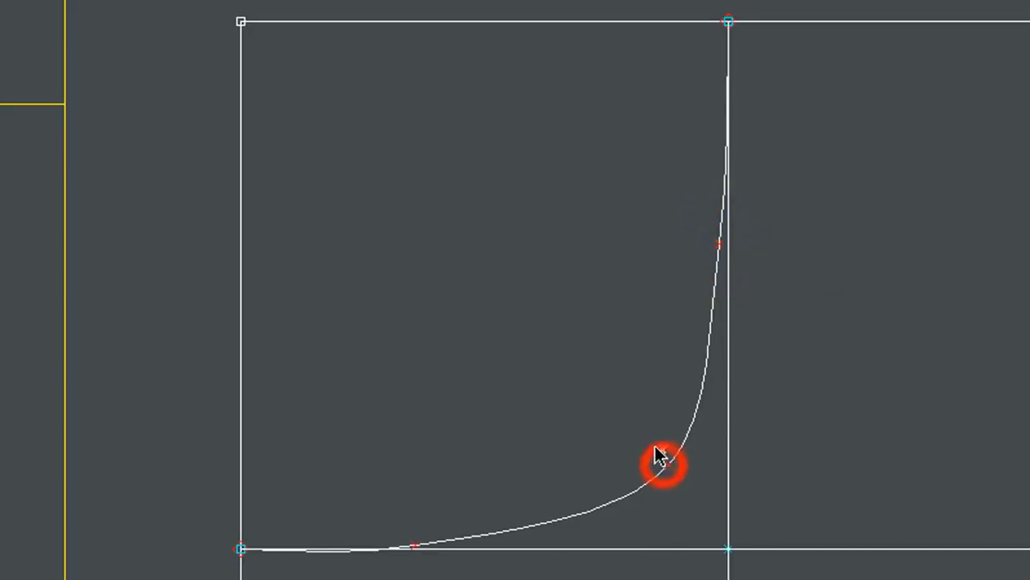
left_click(645, 431)
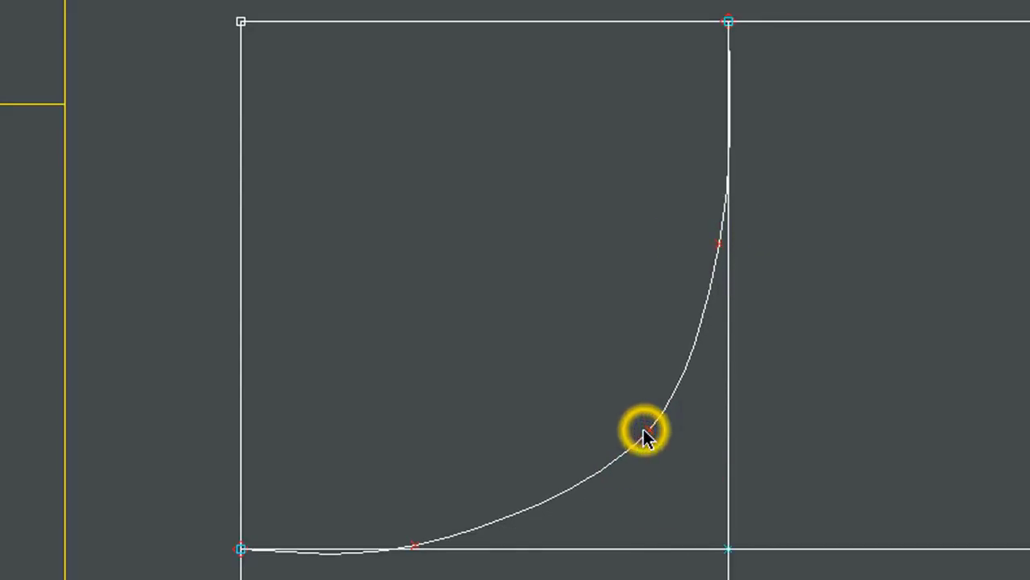
left_click(428, 534)
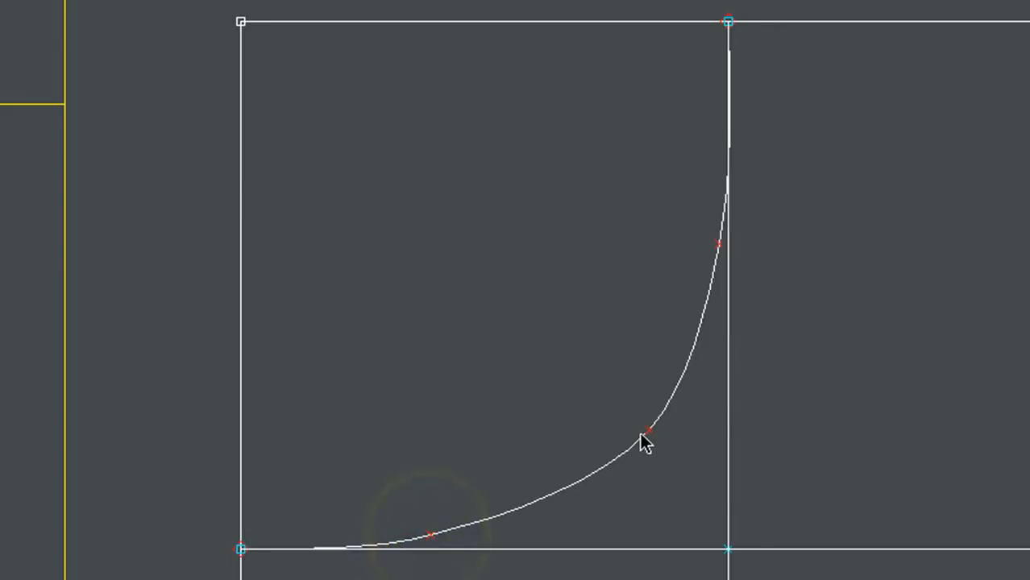
left_click(653, 432)
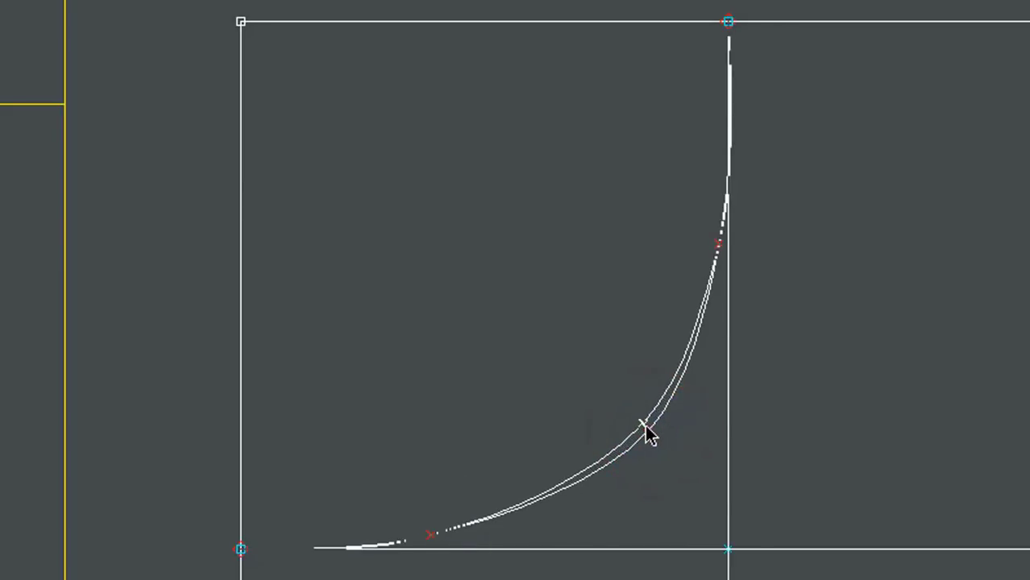
left_click(645, 426)
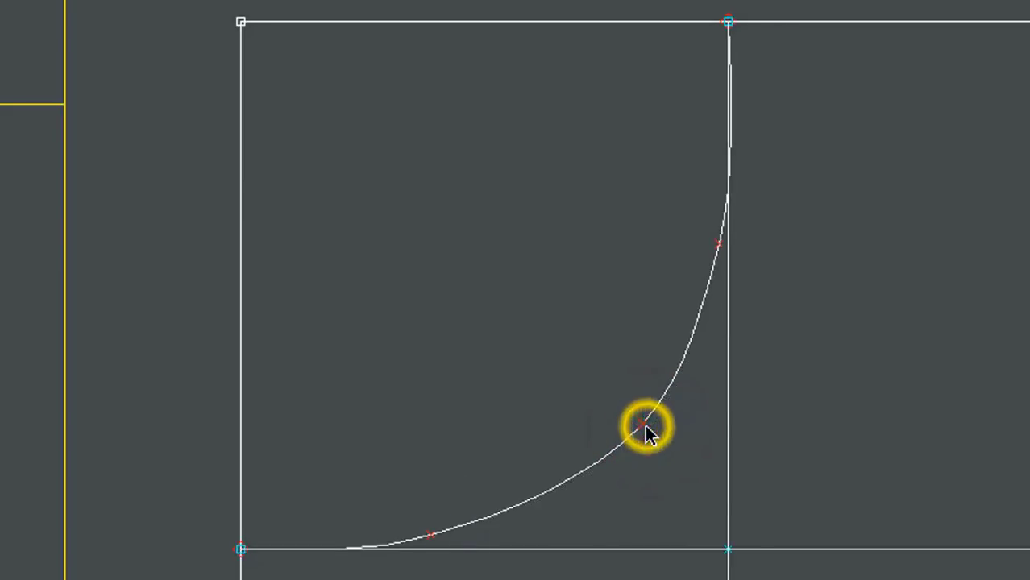
Reposition the upper, middle and lower neckline points for a smoother arc
left_click(719, 244)
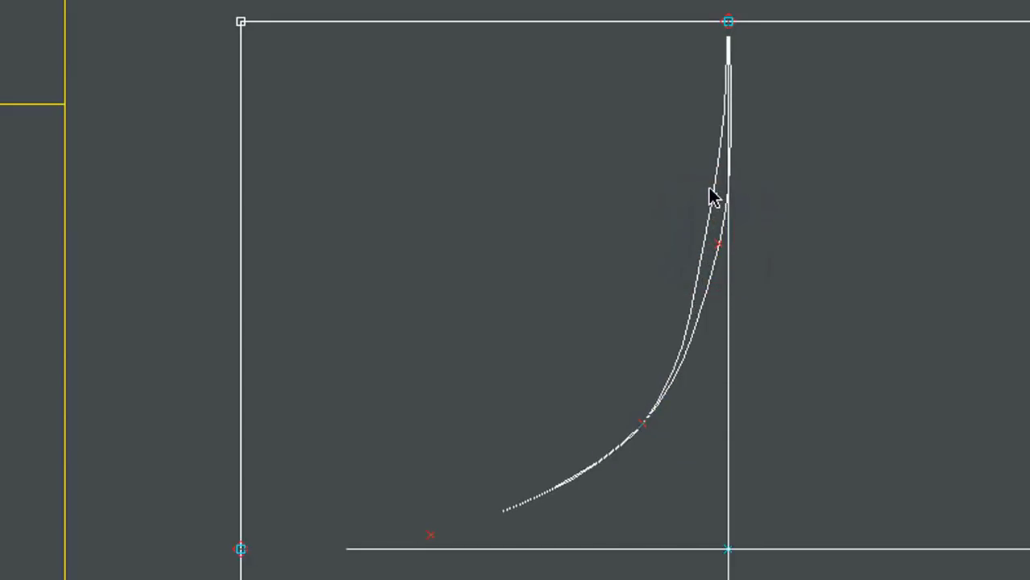
left_click(718, 193)
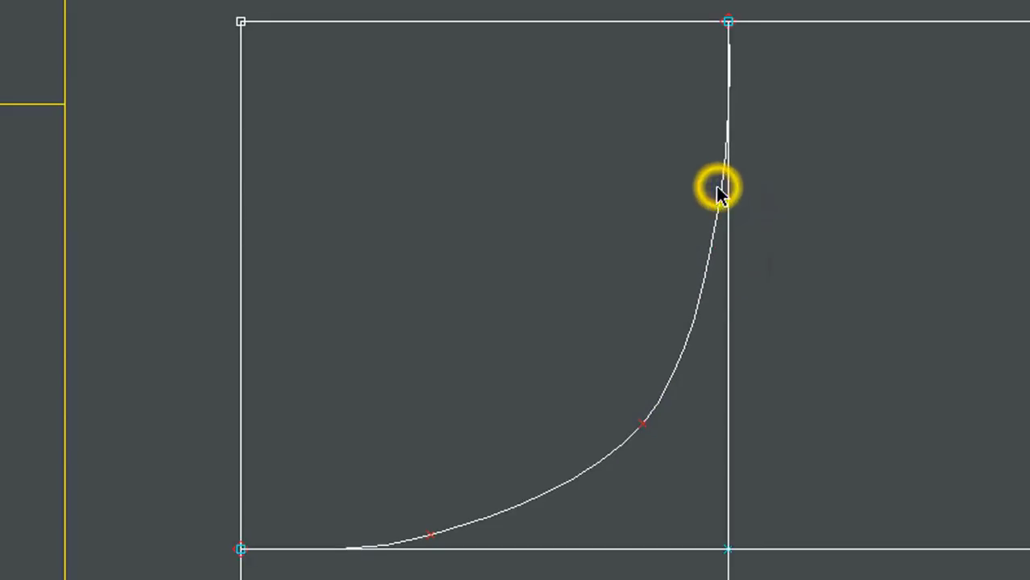
left_click(641, 423)
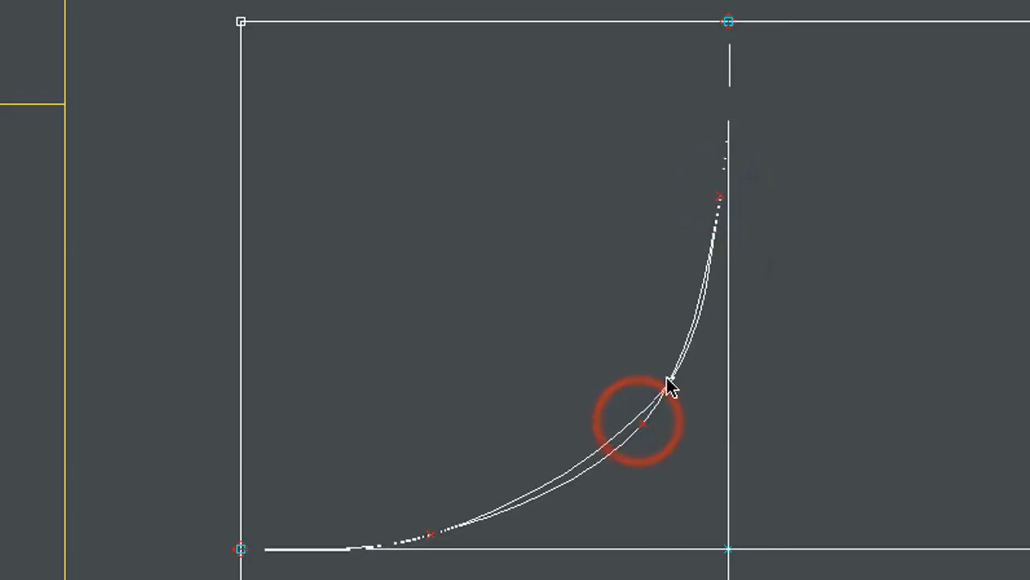
left_click(661, 376)
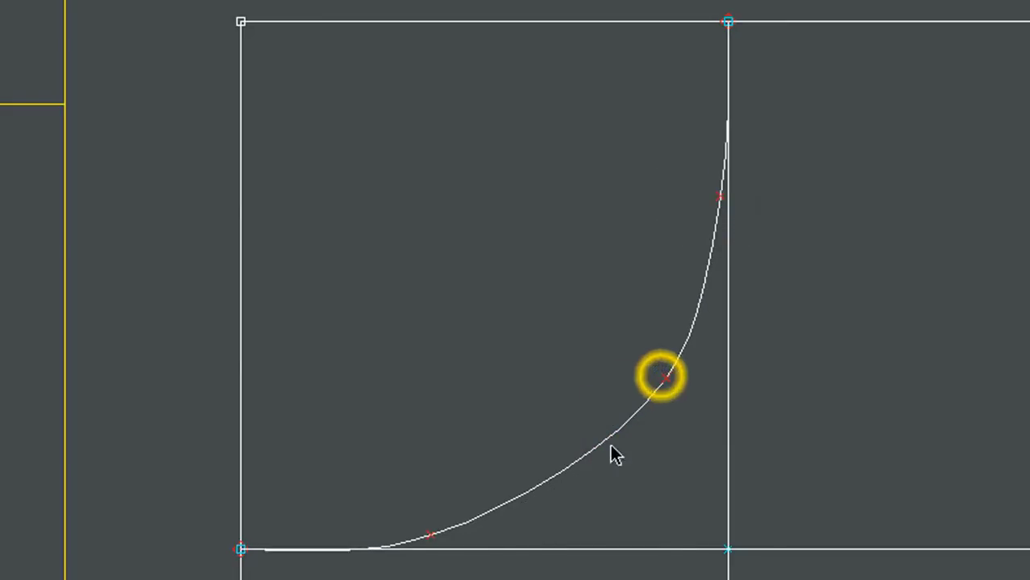
left_click(431, 535)
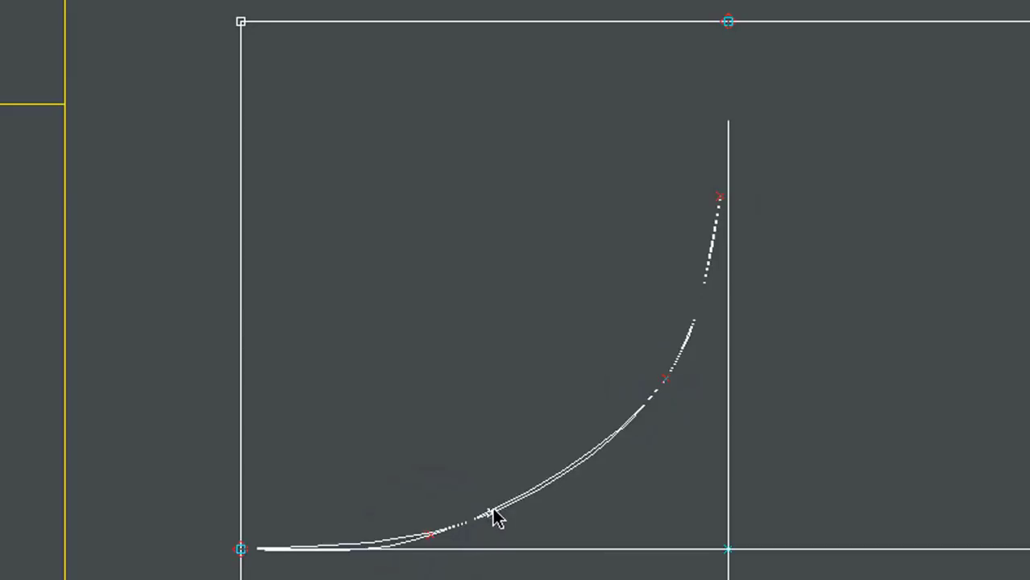
left_click(496, 511)
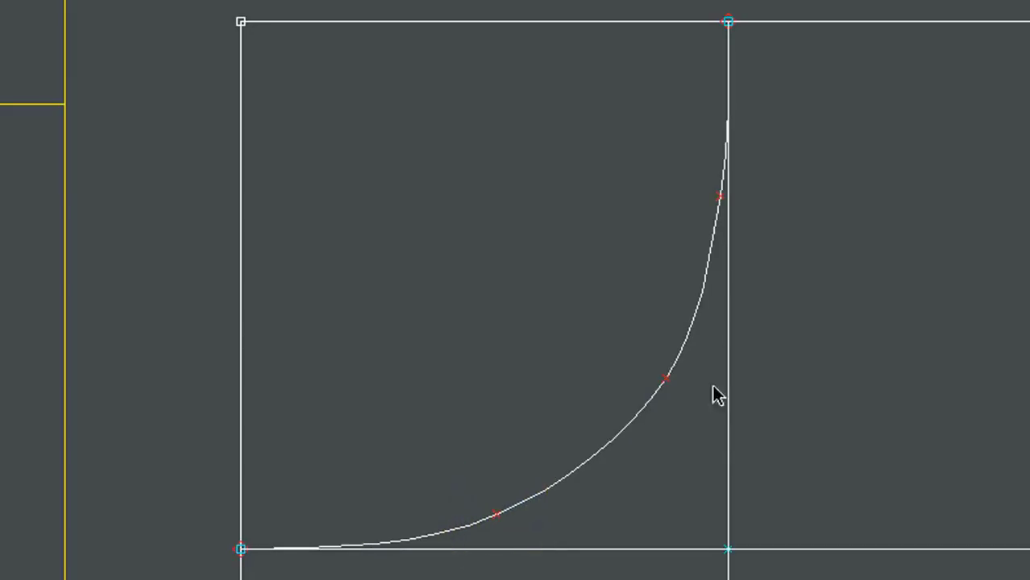
left_click(719, 197)
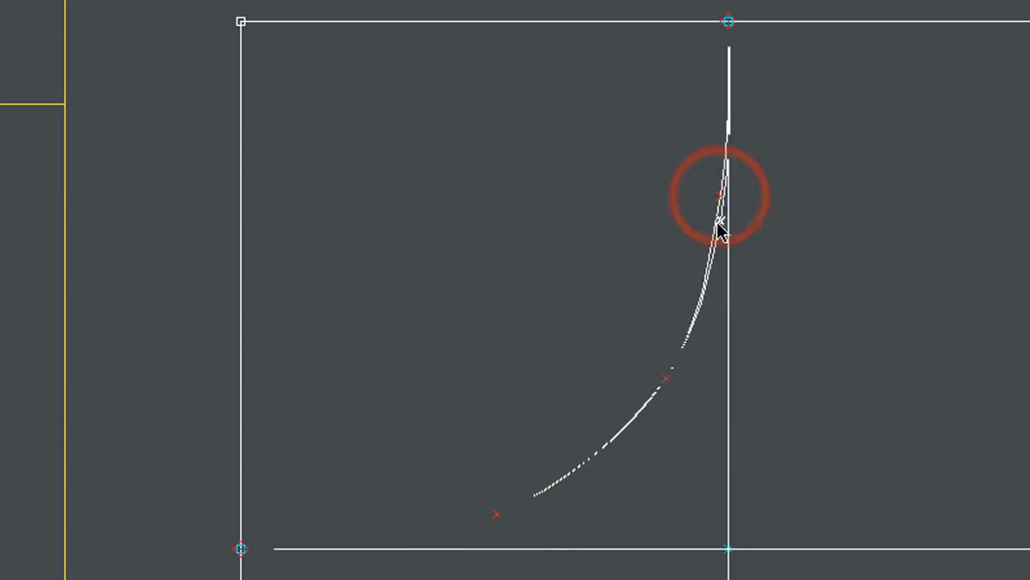
left_click(716, 226)
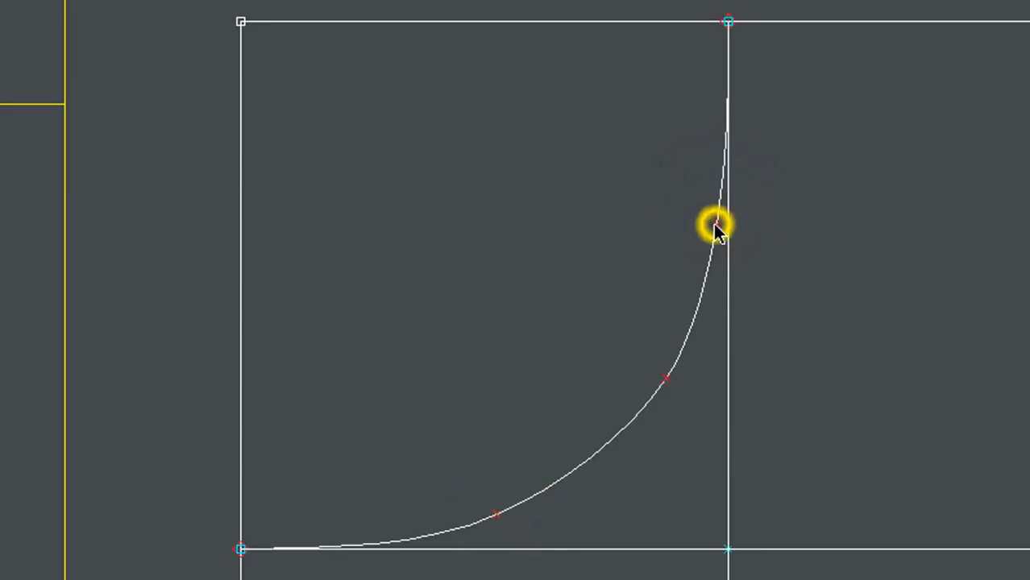
Fine-tune the upper and middle neckline points until the arc is even
left_click(674, 384)
left_click(676, 385)
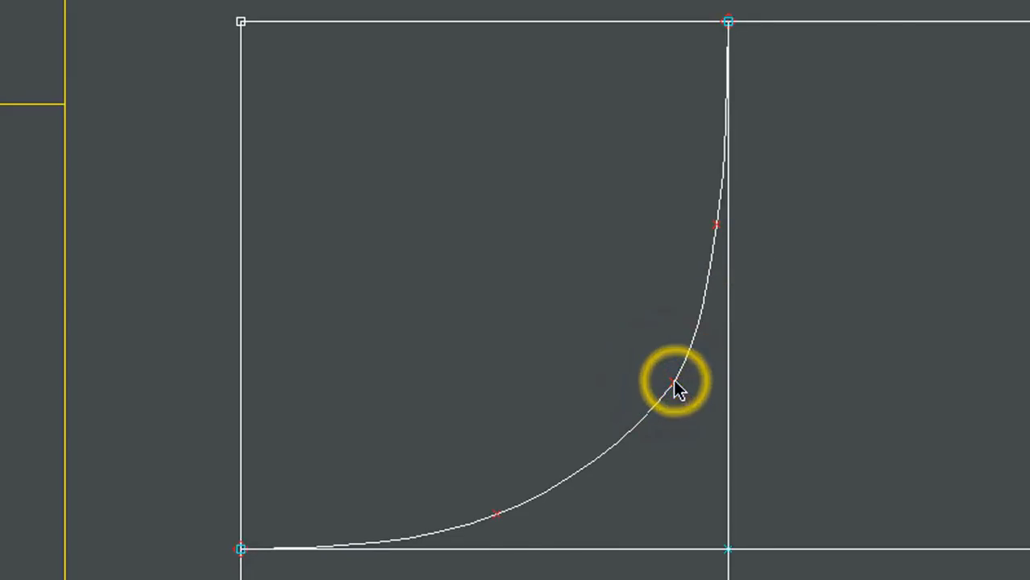
left_click(674, 383)
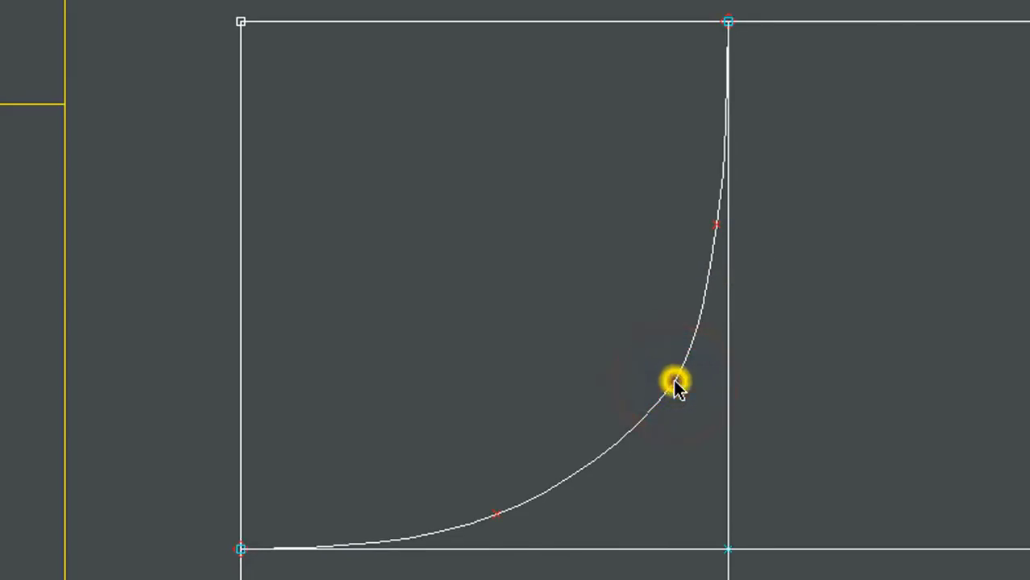
left_click(716, 229)
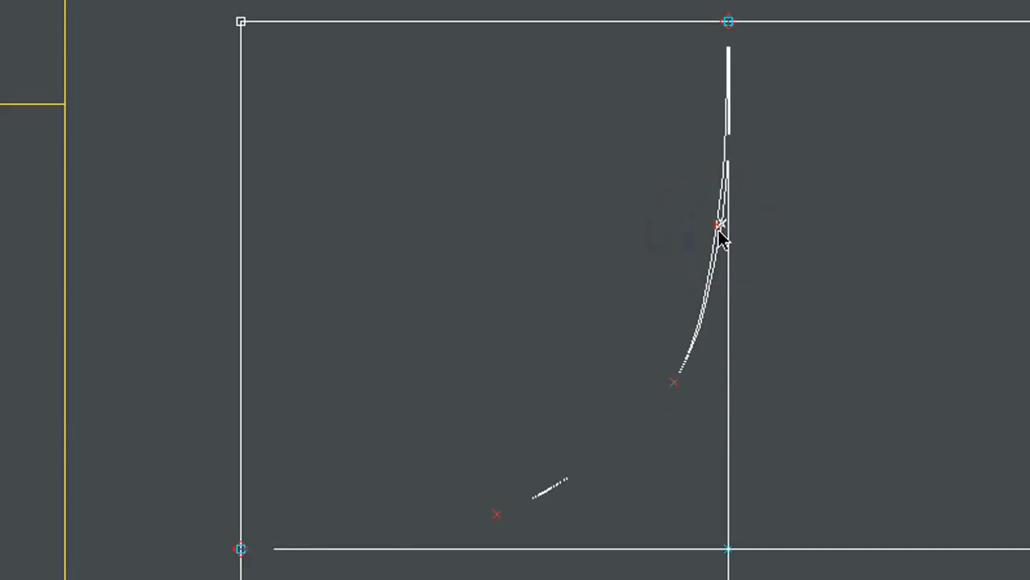
left_click(715, 230)
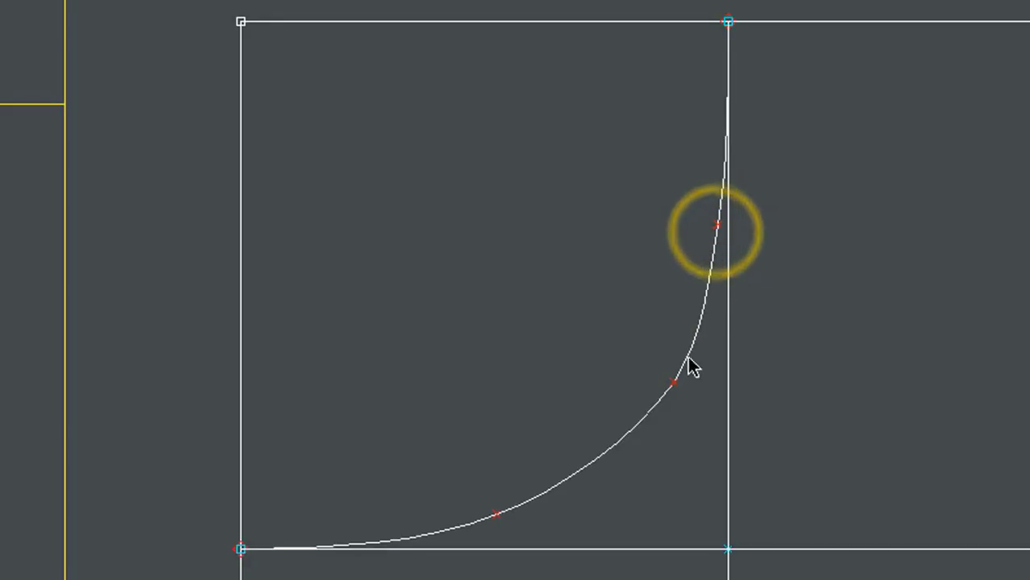
left_click(674, 383)
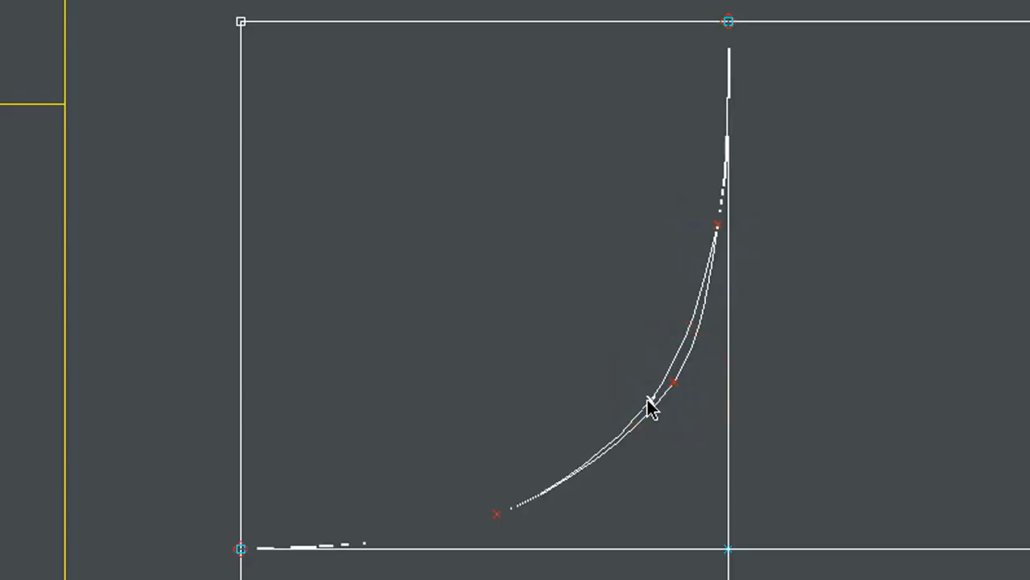
left_click(653, 404)
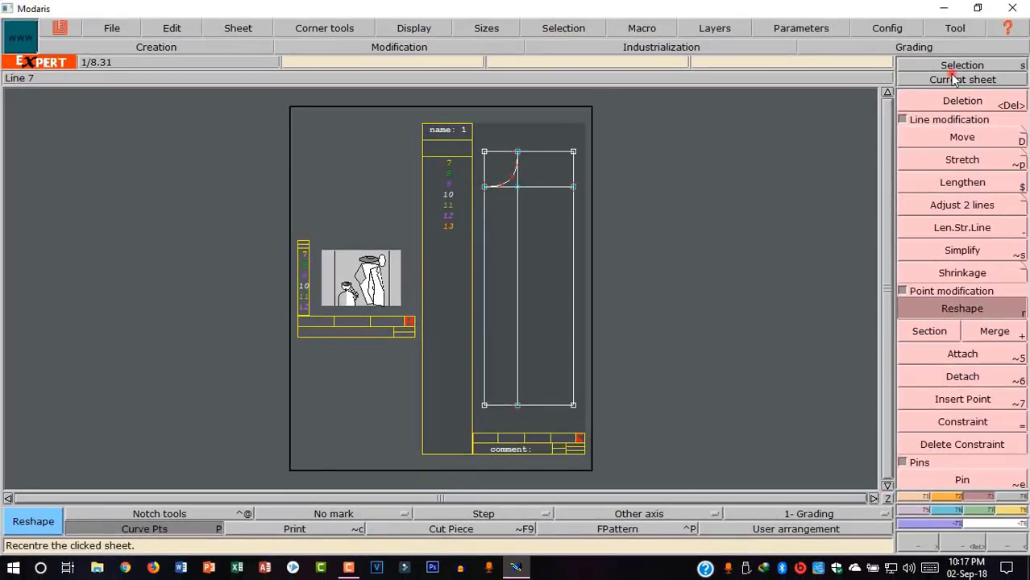
Delete the inner construction line and leftover markers, keeping only the outline and neckline
left_click(953, 78)
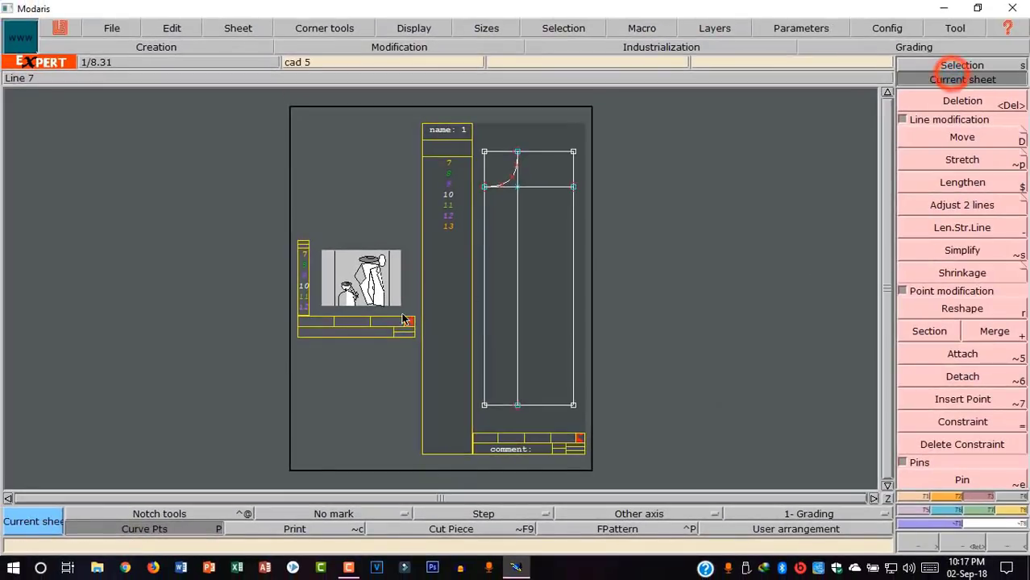
left_click(535, 270)
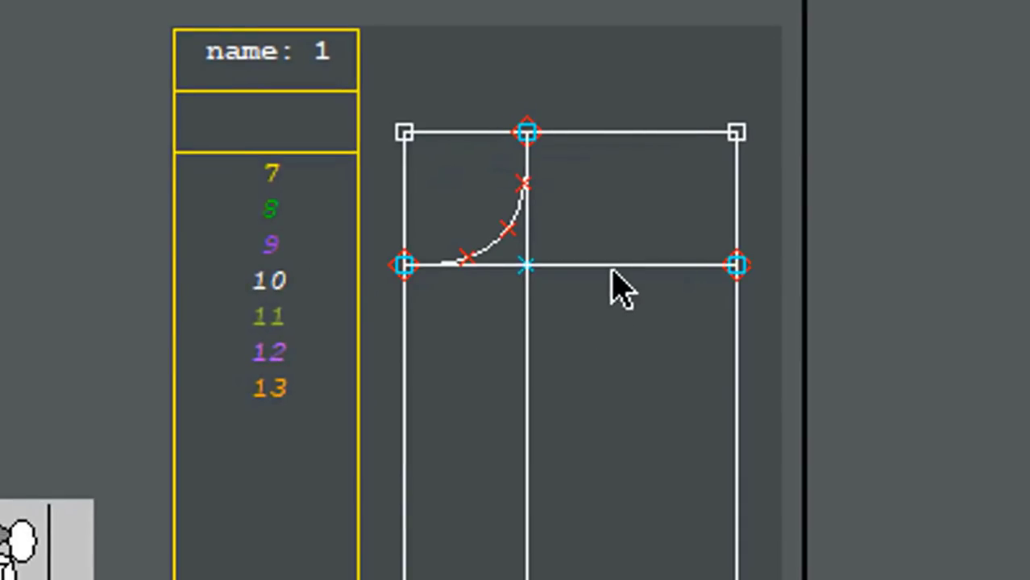
left_click(610, 271)
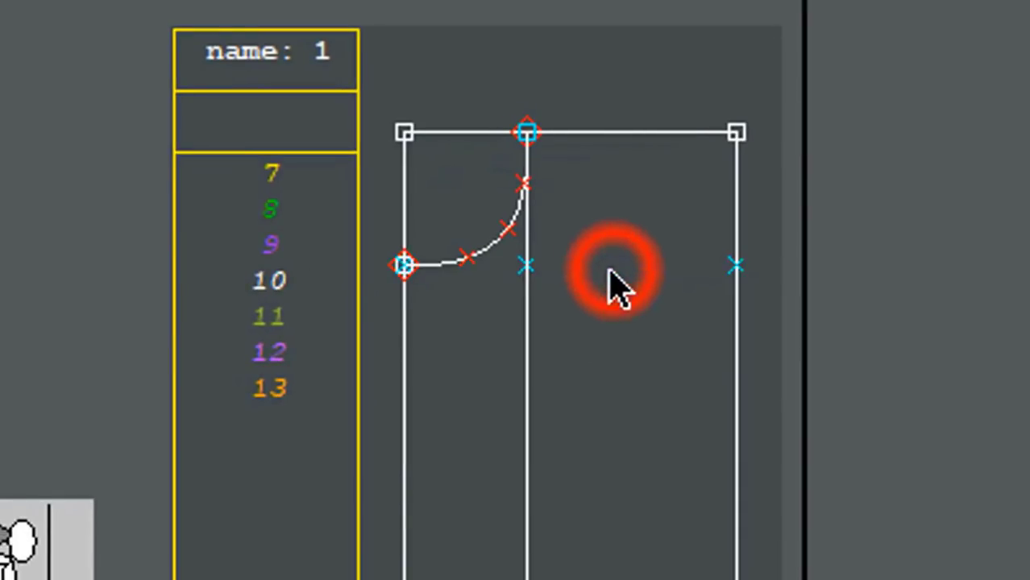
left_click(529, 272)
left_click(531, 272)
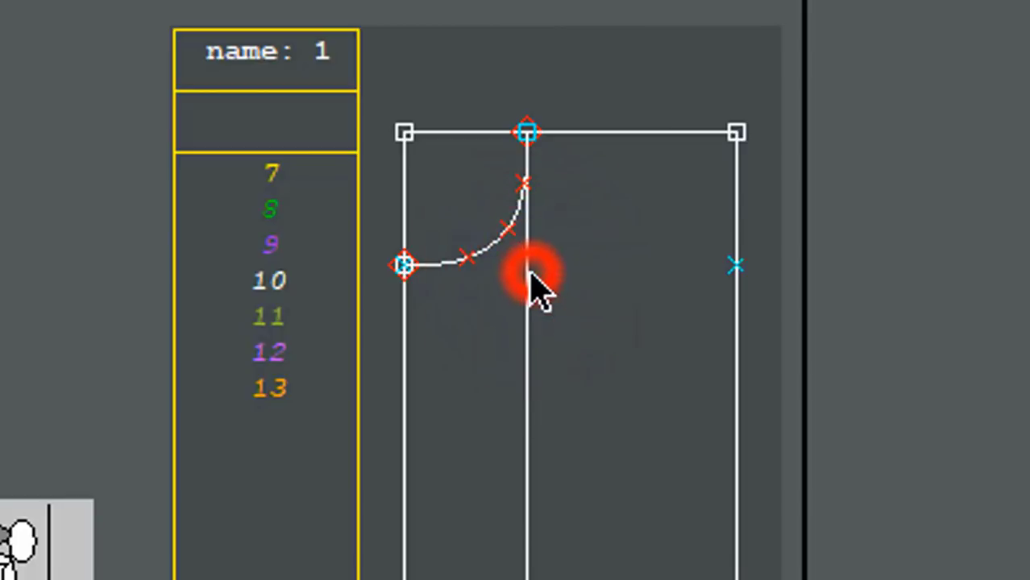
left_click(534, 394)
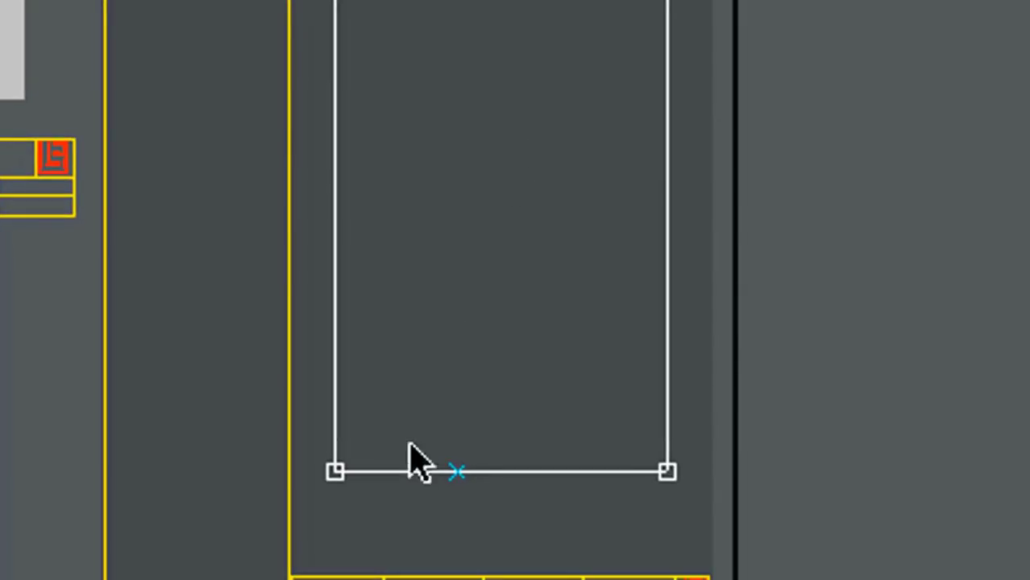
left_click(462, 522)
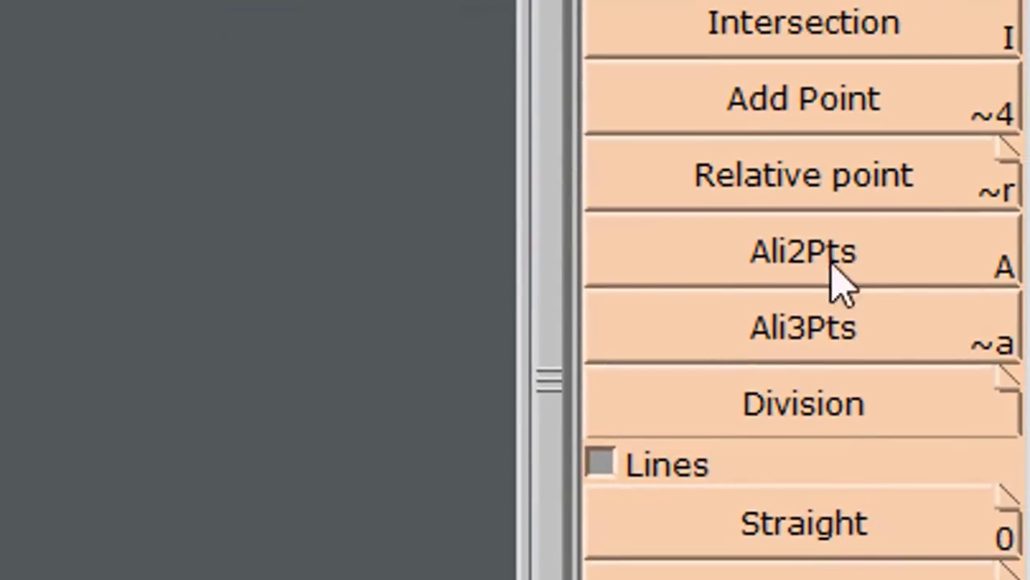
Start a relative point on the back piece, referenced from the neckline's top end
left_click(810, 190)
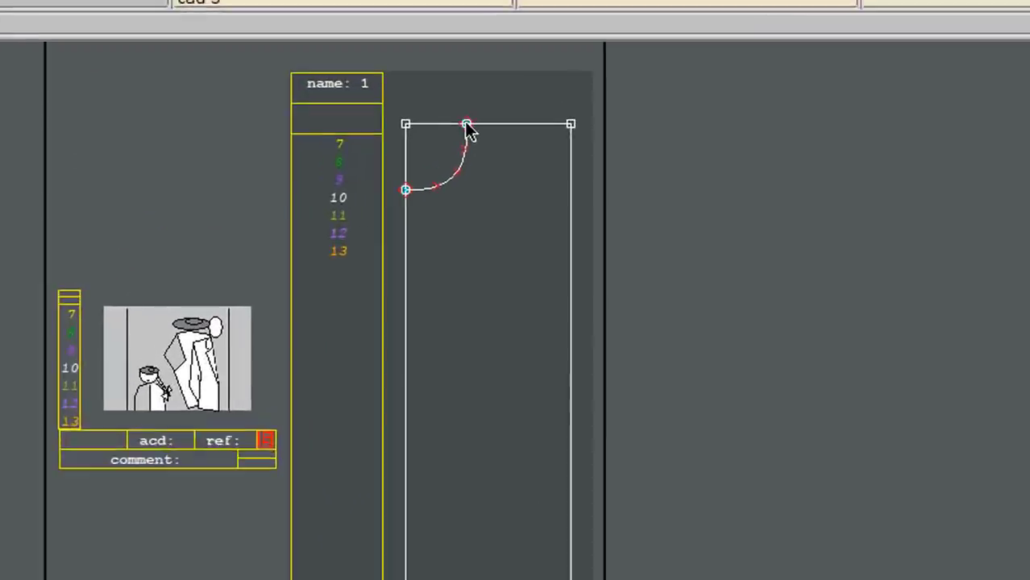
left_click(456, 138)
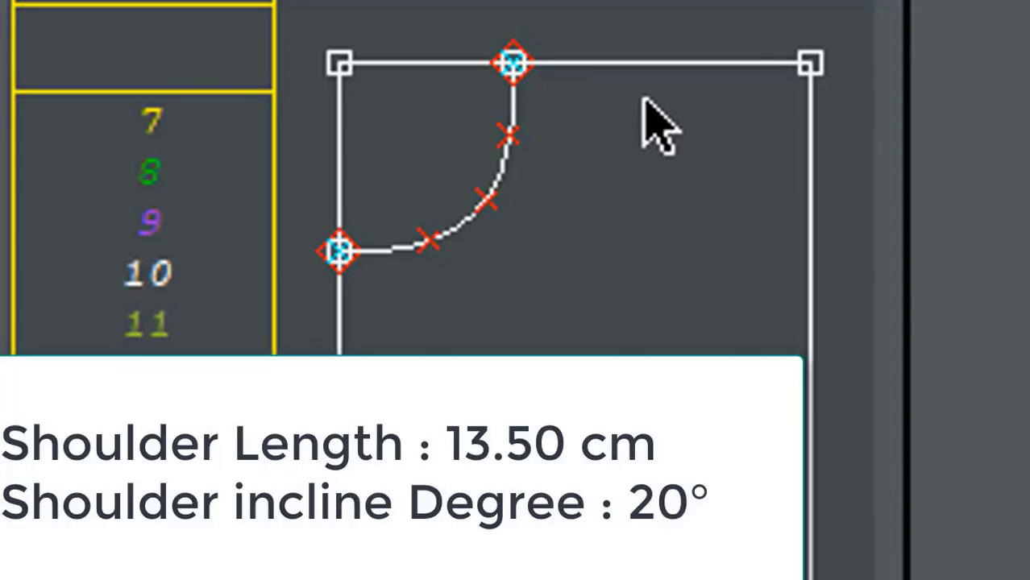
left_click(514, 64)
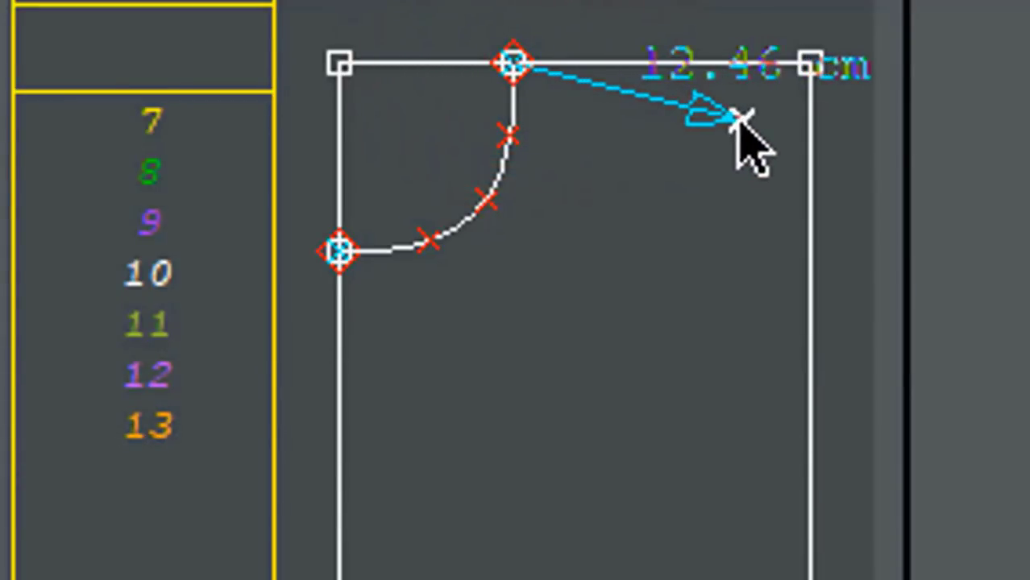
left_click(739, 119)
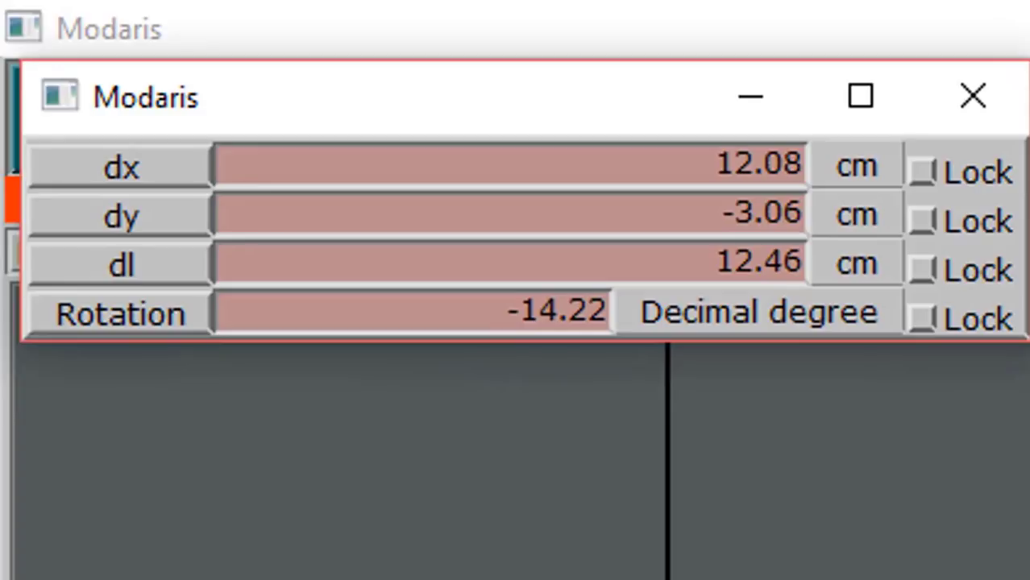
Enter dx 13.5 cm, clear dy and length, and enter -20 in Rotation
key("BackSpace")
type("13.5")
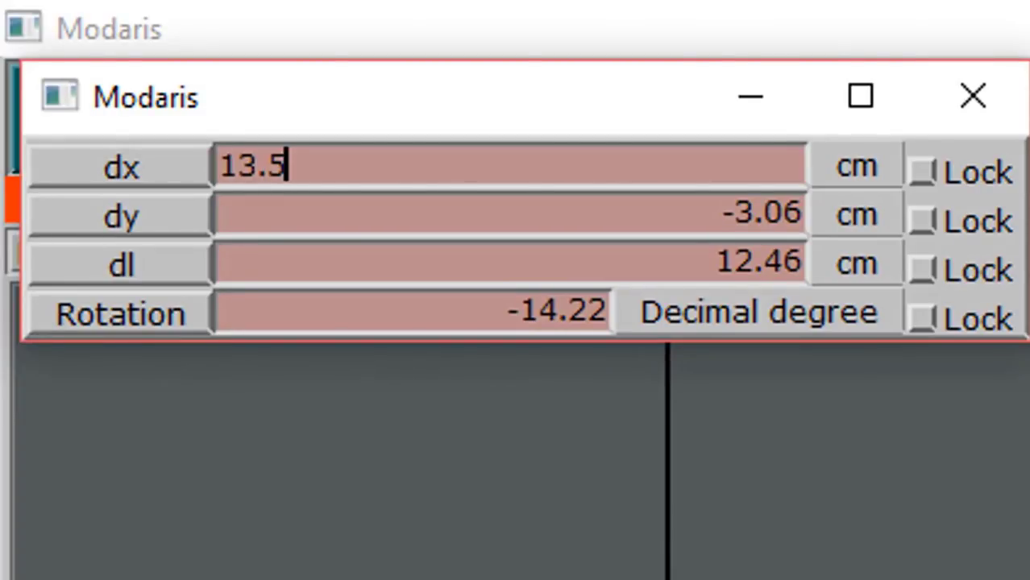
key("Tab")
key("BackSpace")
key("Tab")
key("BackSpace")
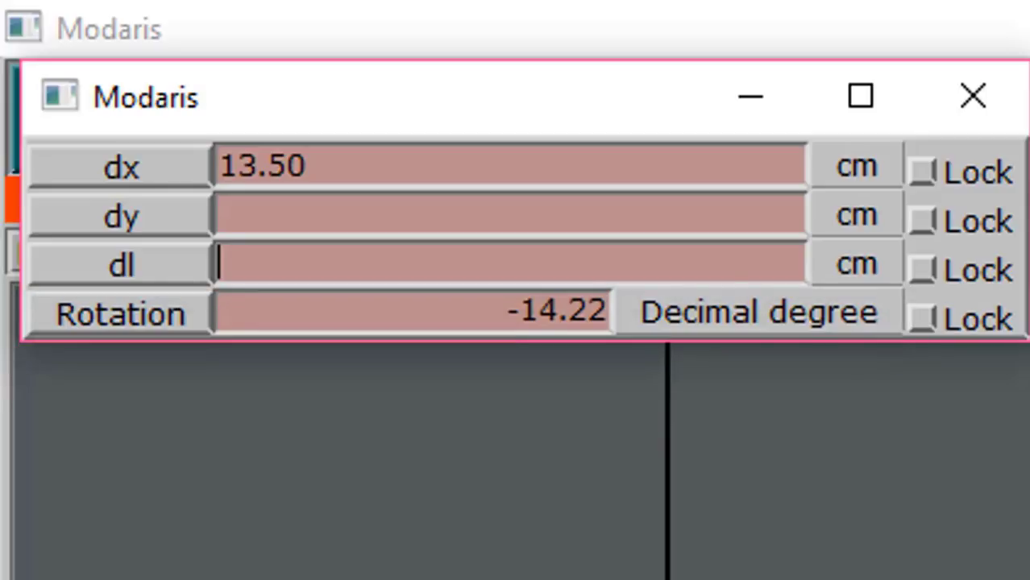
key("Tab")
key("BackSpace")
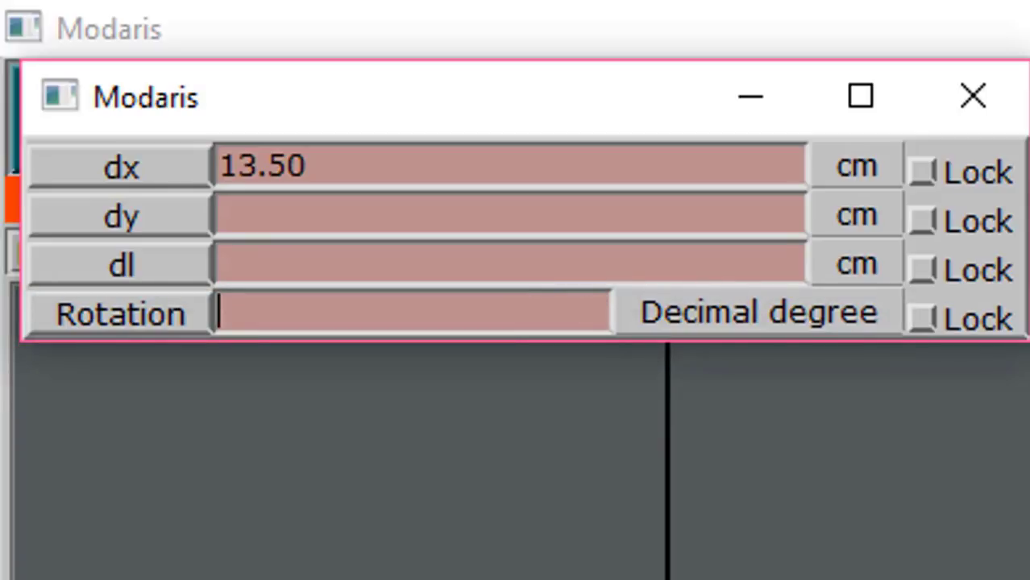
type("-20")
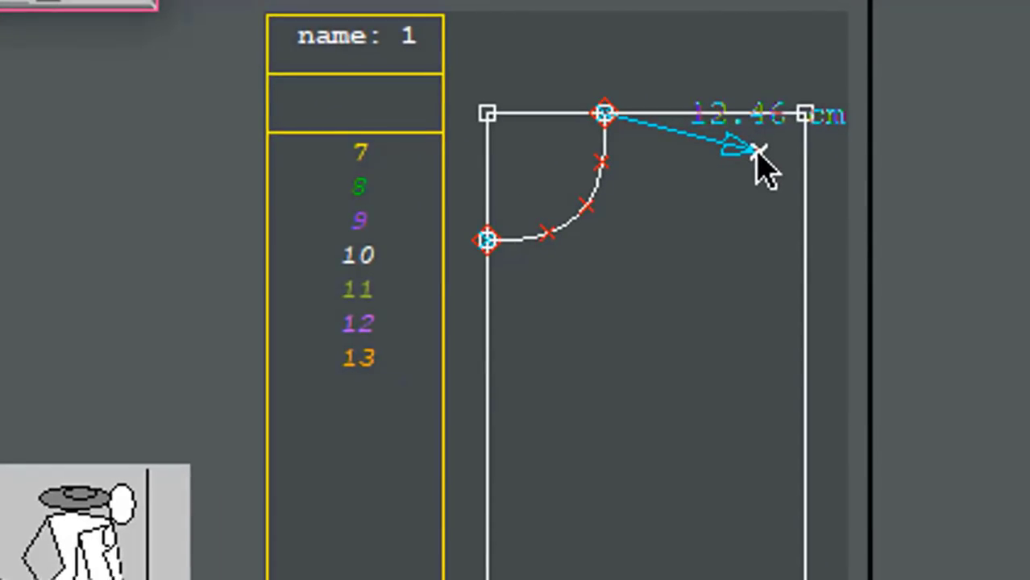
Place a shoulder point right of the neck curve and join it to the curve's top with a straight line
left_click(757, 152)
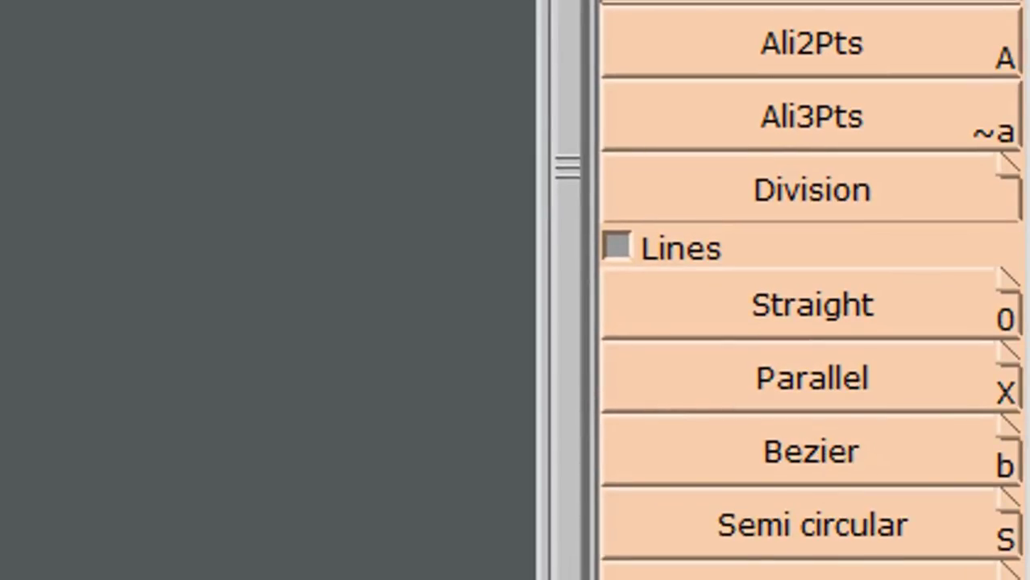
left_click(809, 303)
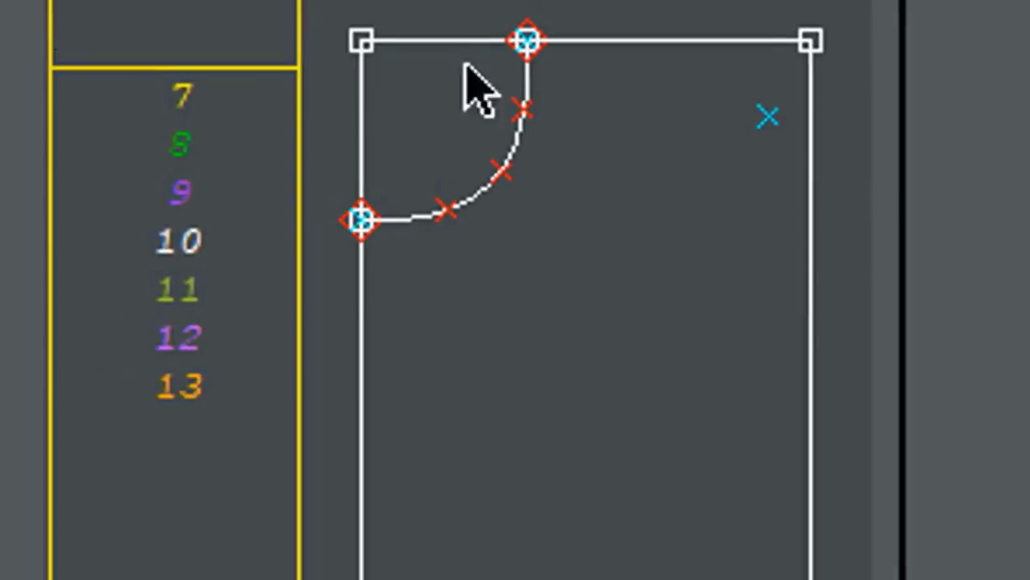
left_click(527, 43)
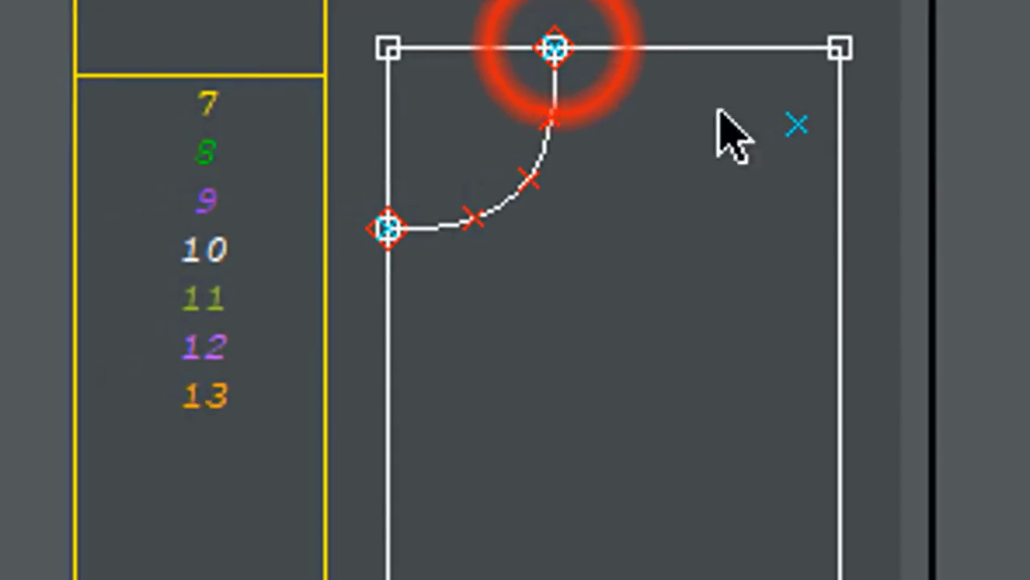
left_click(795, 124)
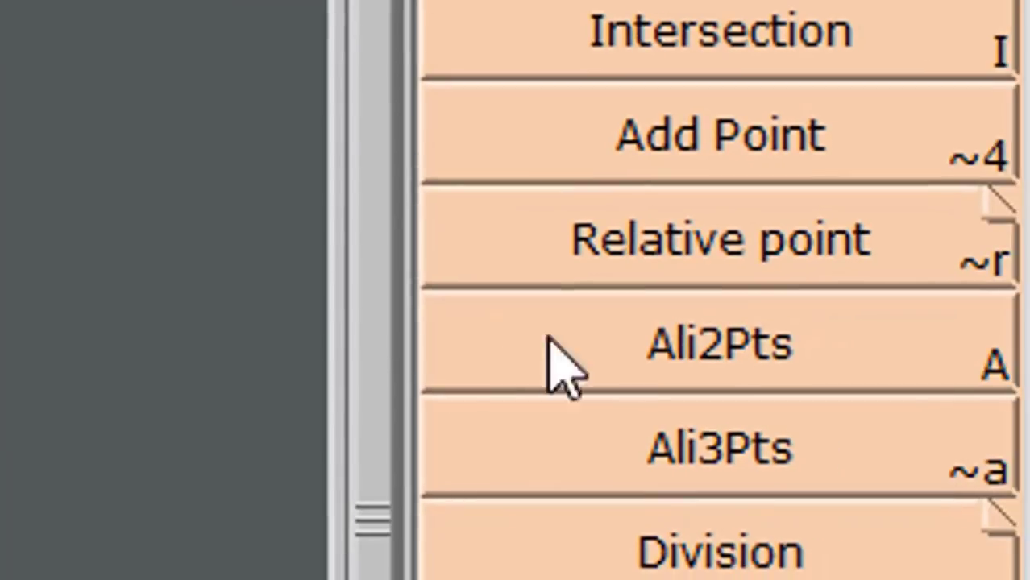
Start a relative point based on the shoulder point and clear its rotation value
left_click(716, 242)
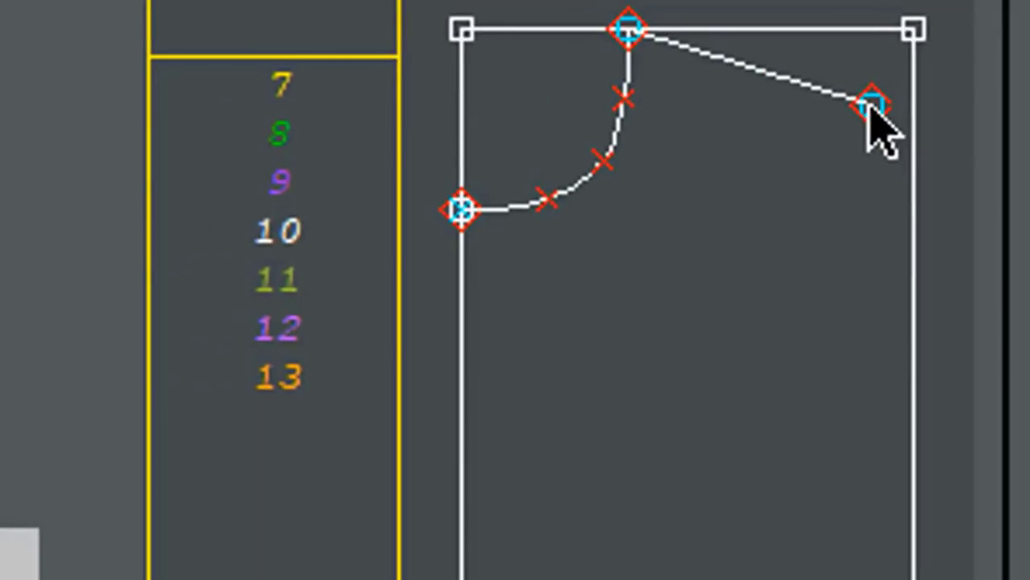
left_click(871, 106)
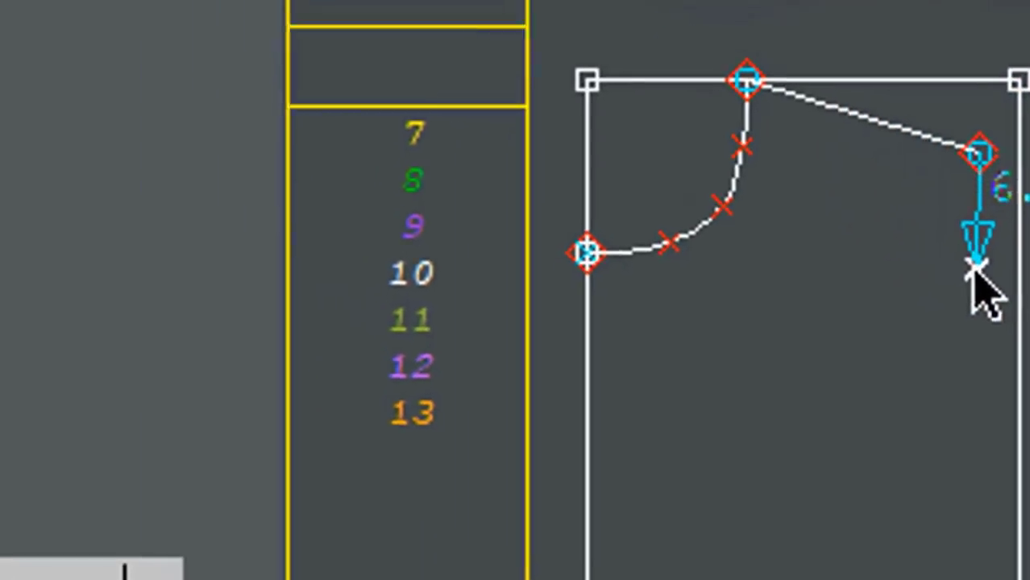
left_click(874, 229)
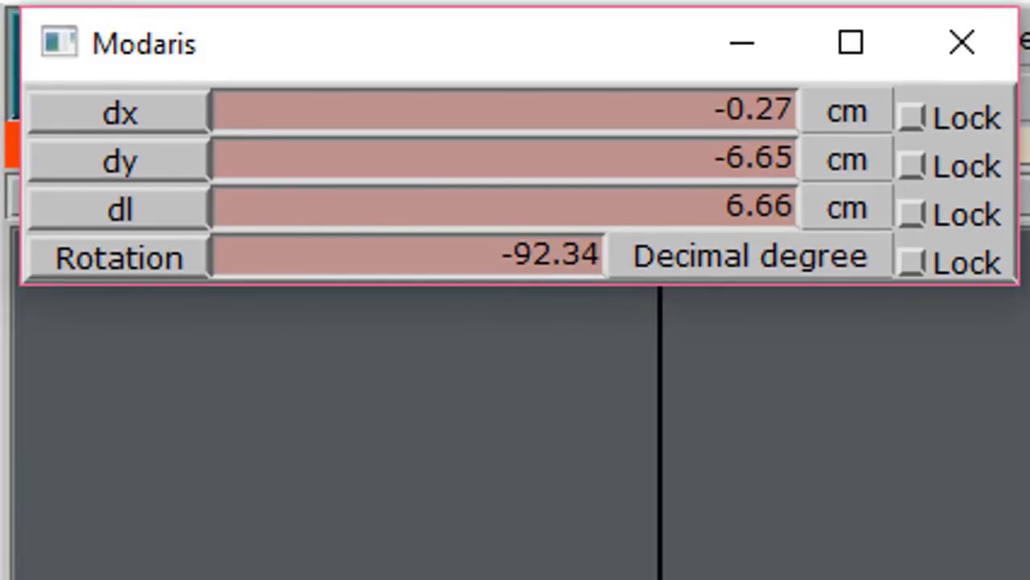
type("-20")
key("Return")
key("BackSpace")
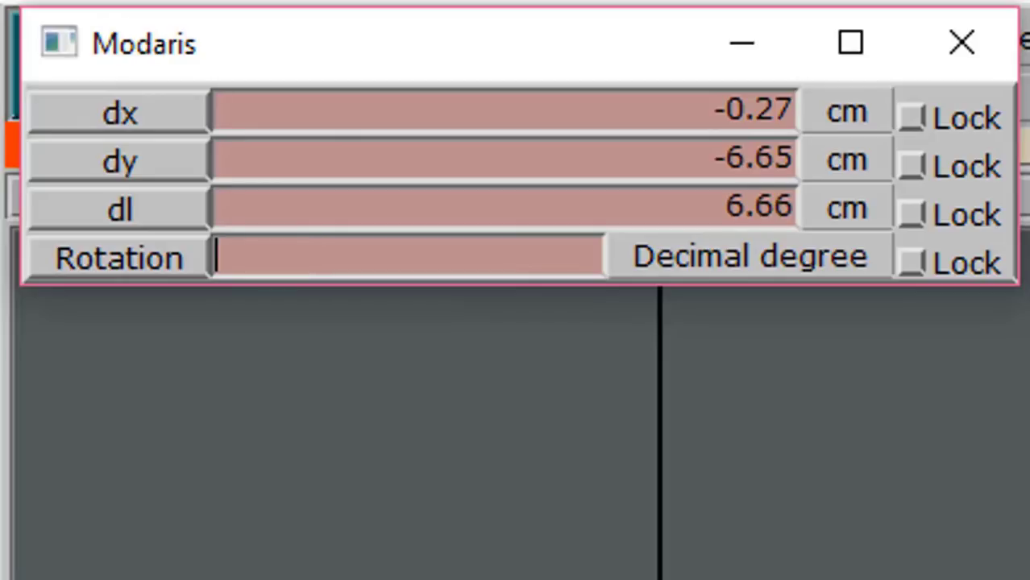
Set dy to -23 with dl and dx cleared, and place the point below the shoulder
left_click(216, 208)
key("BackSpace")
left_click(216, 159)
key("BackSpace")
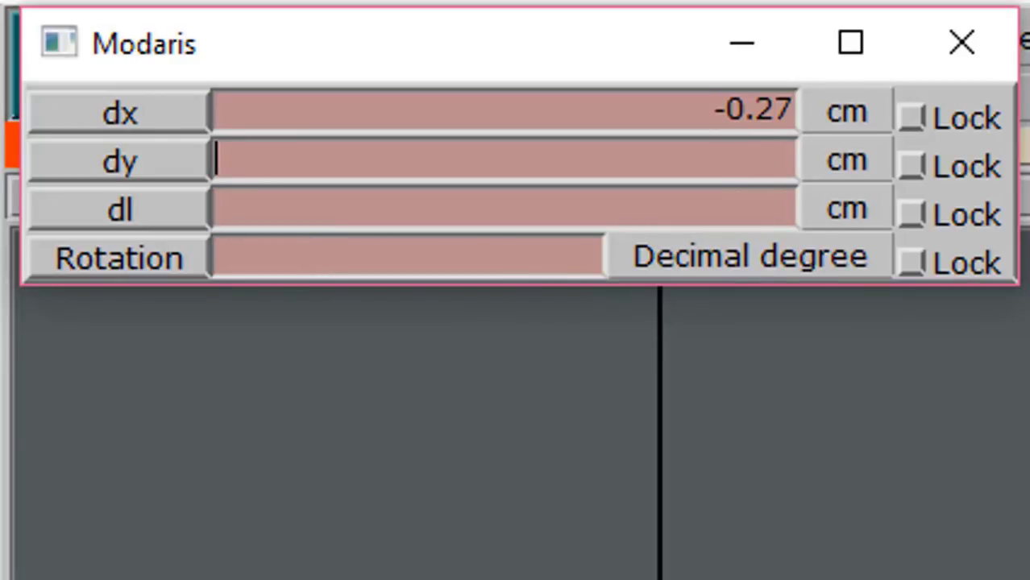
type("-2")
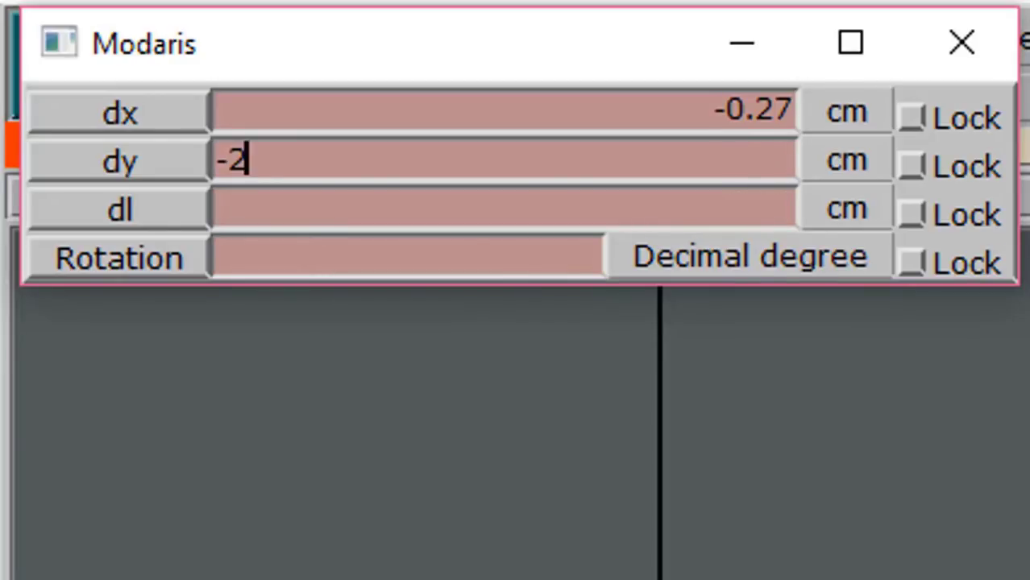
type("3")
key("Return")
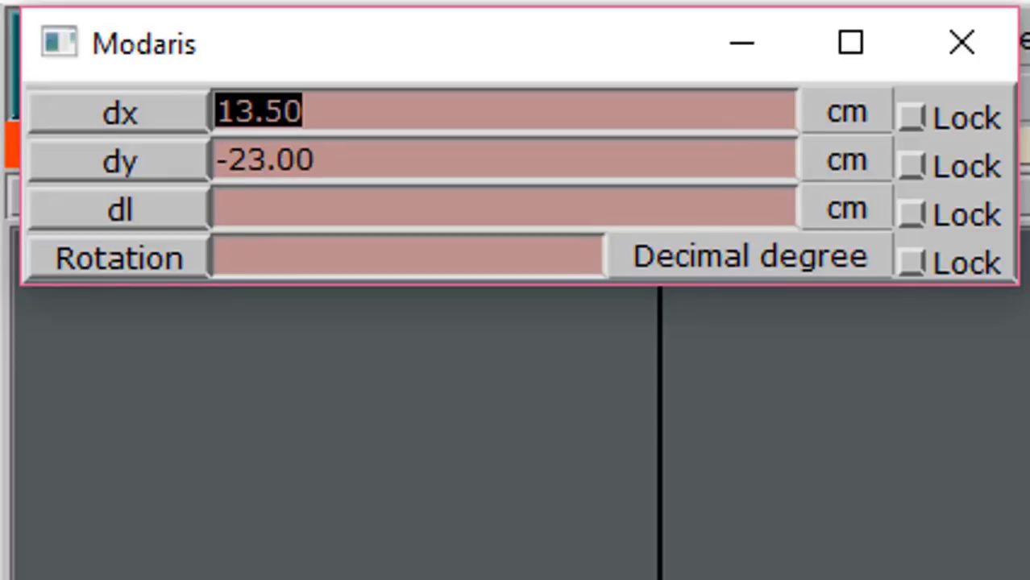
key("BackSpace")
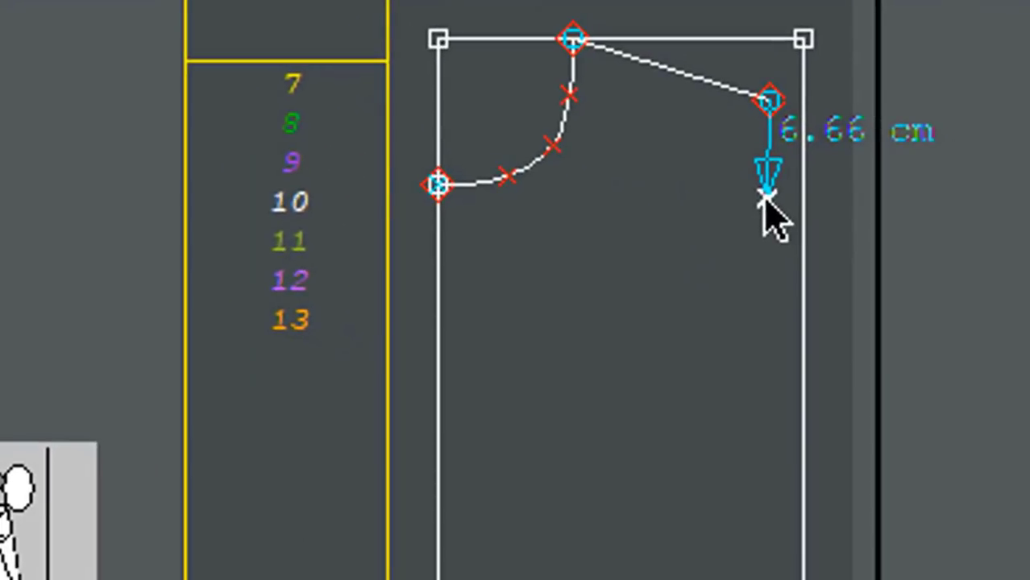
left_click(765, 201)
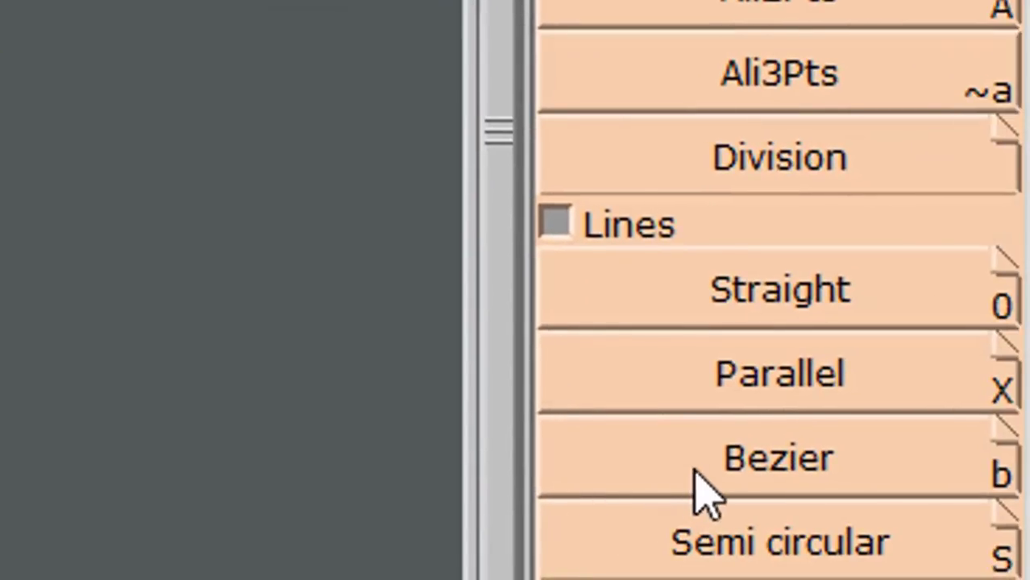
Draw a Bezier armhole curve from the shoulder point through four points down toward the side edge
left_click(697, 482)
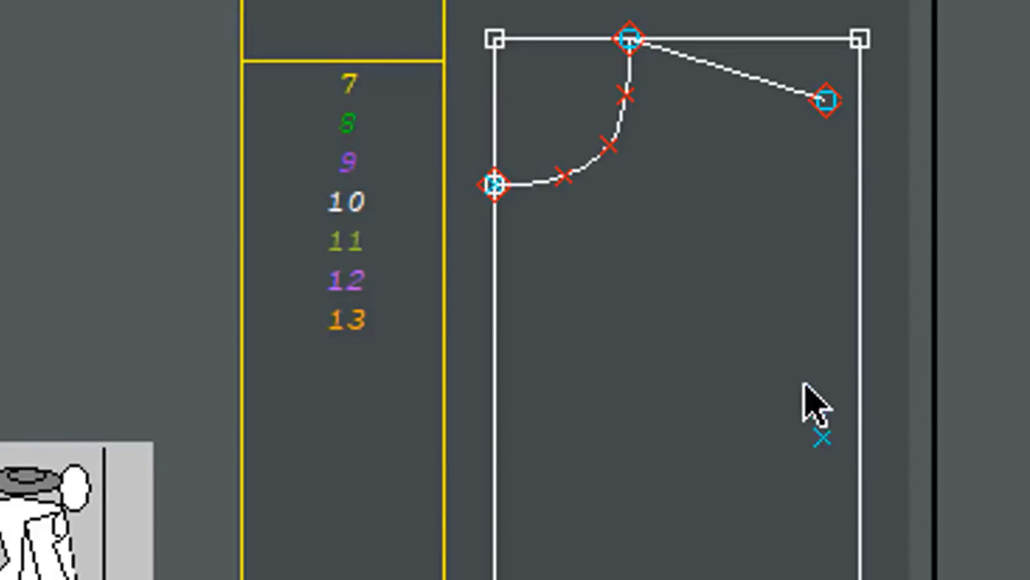
left_click(826, 101)
left_click(800, 140)
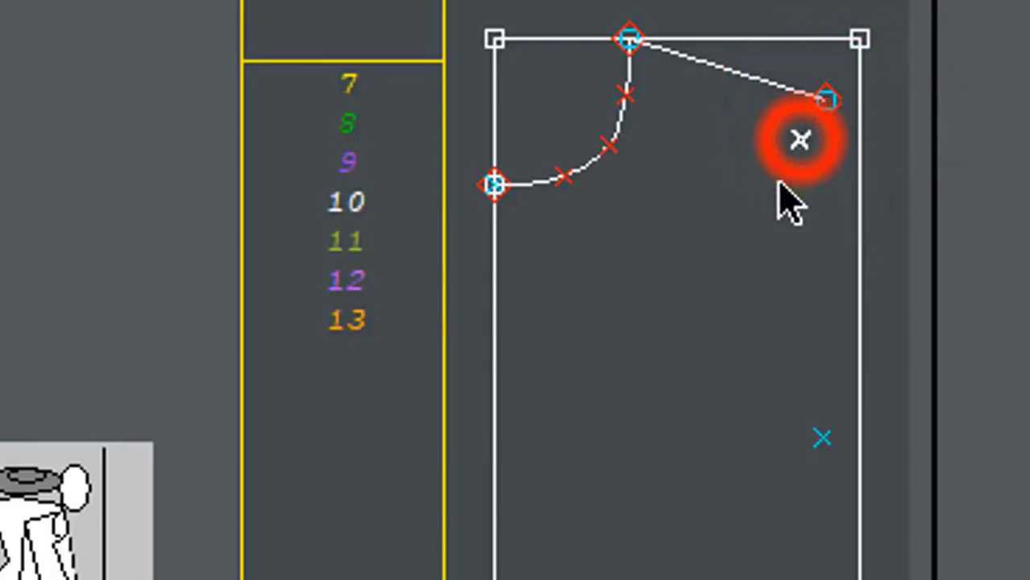
left_click(771, 196)
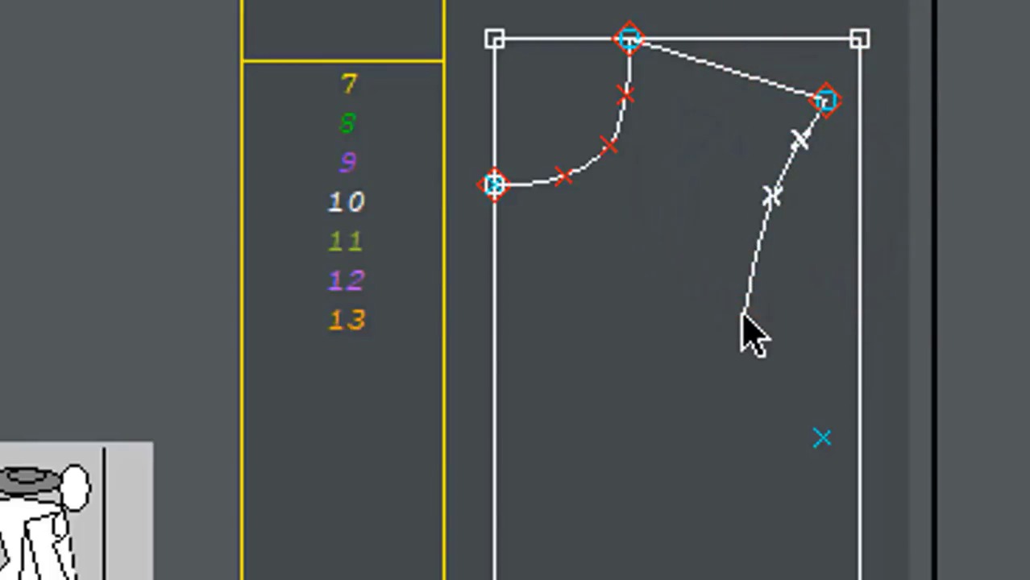
left_click(743, 314)
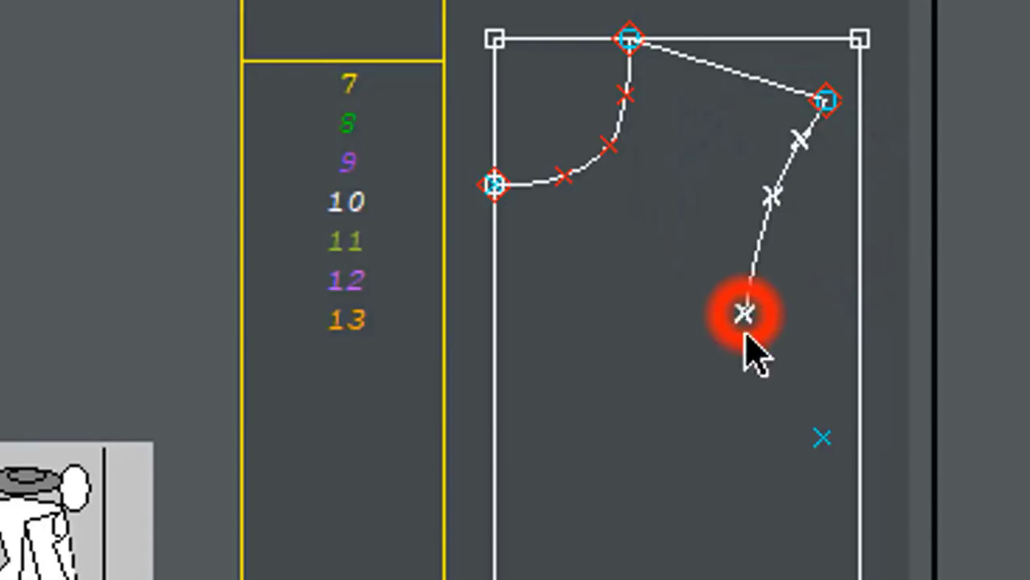
left_click(738, 408)
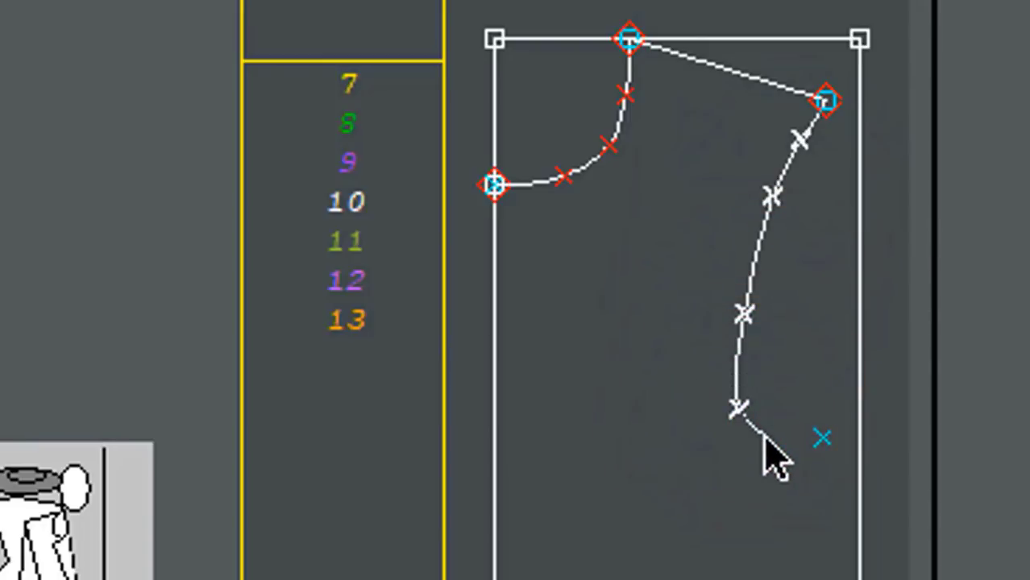
End the armhole curve on the right edge and start a parallel line from the top edge
right_click(858, 411)
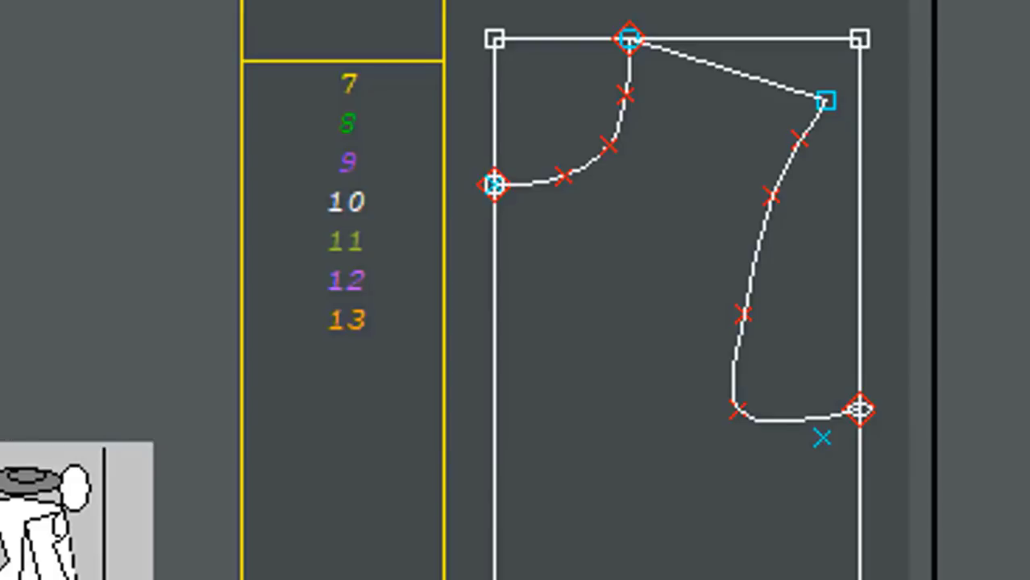
left_click(505, 575)
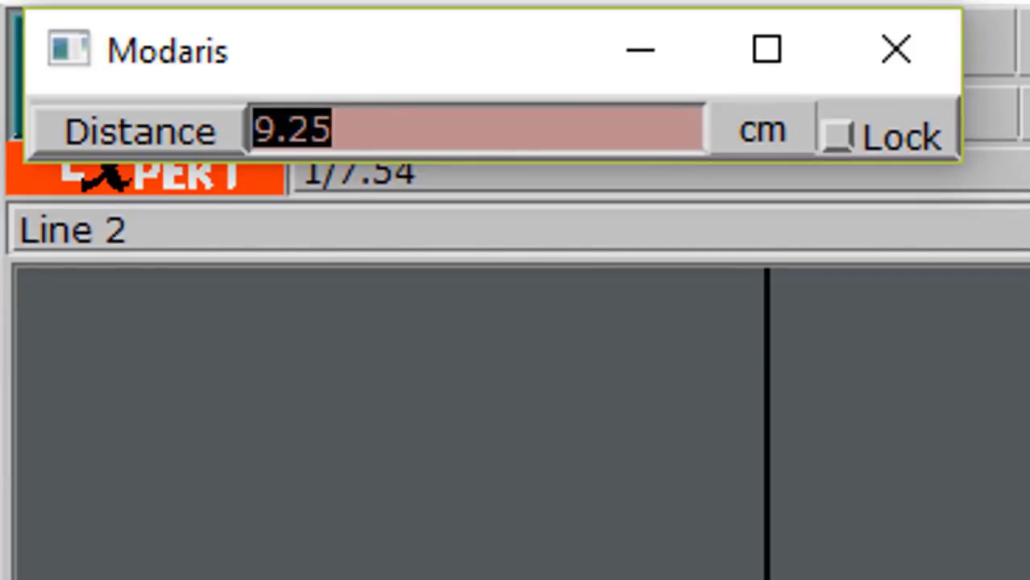
Change the vertical line's distance from 9.25 to 18.5 cm
type("18.5")
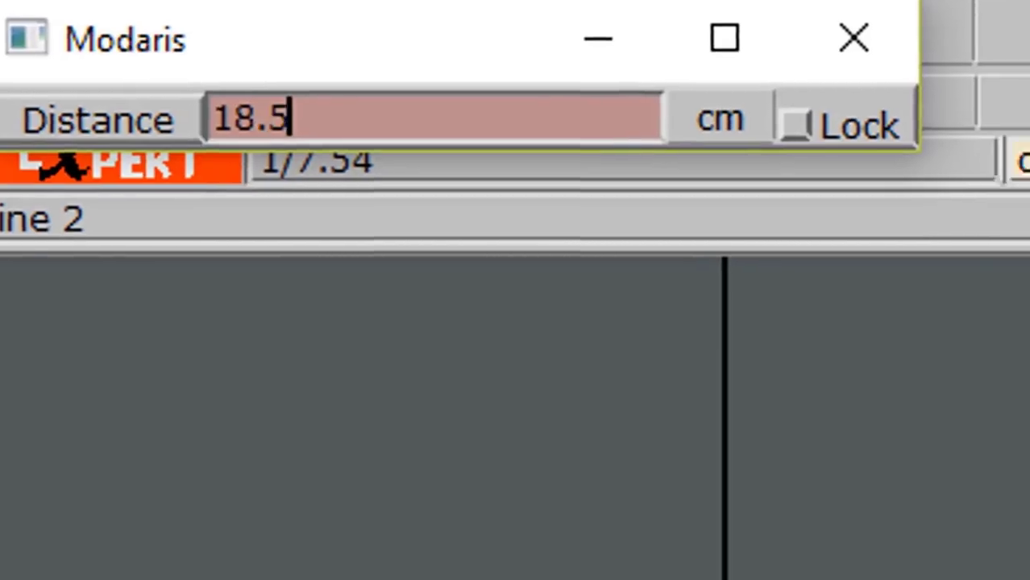
key("Return")
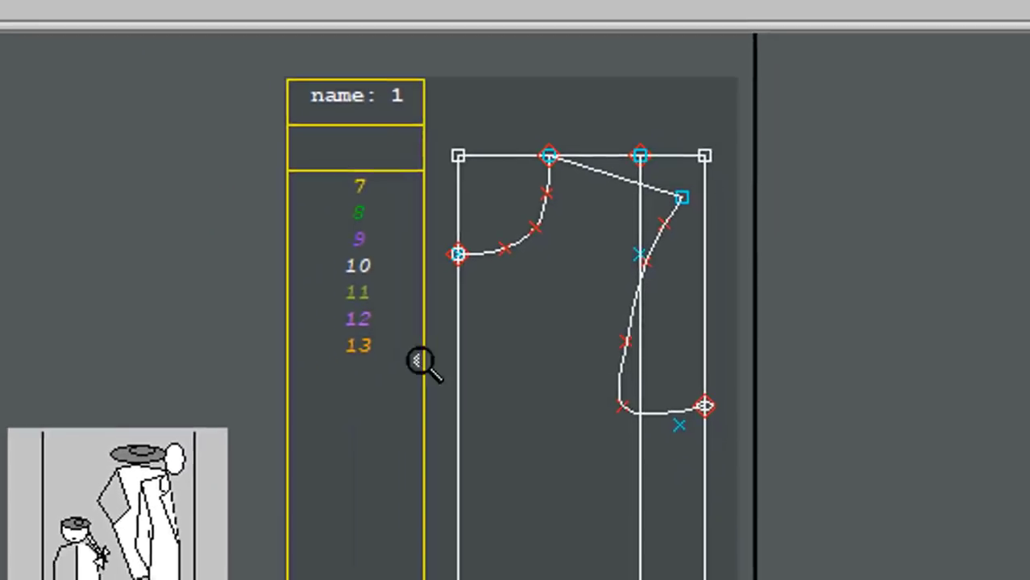
Reshape the lower armhole curve points so the curve drops steeply into the side seam point
left_click(628, 175)
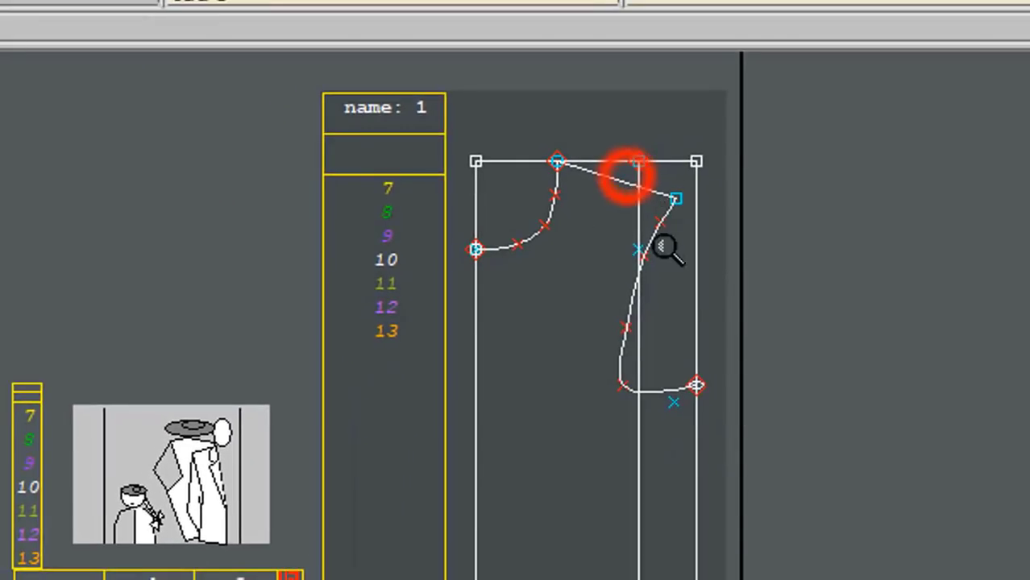
left_click_drag(691, 436, 714, 441)
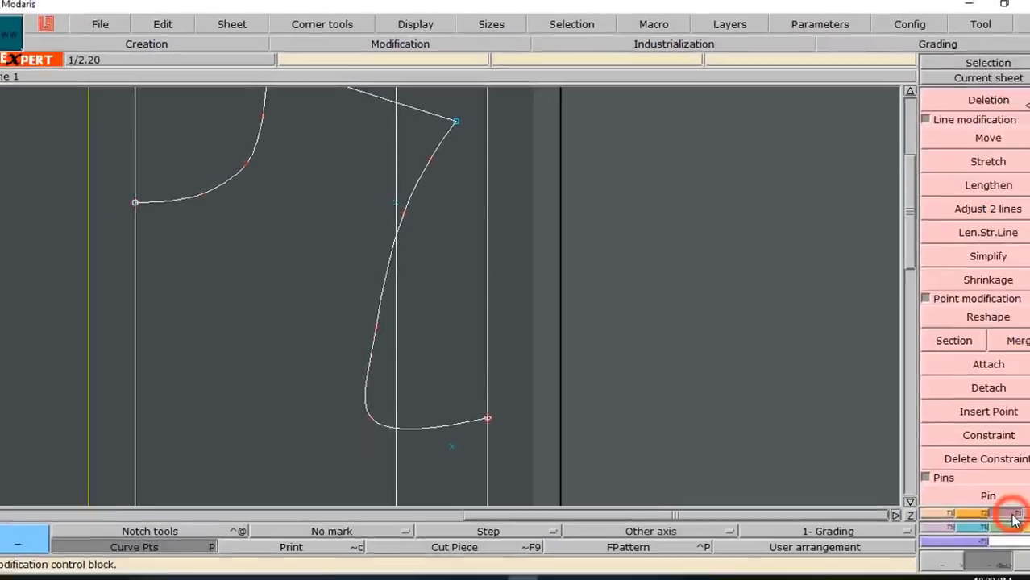
left_click(970, 311)
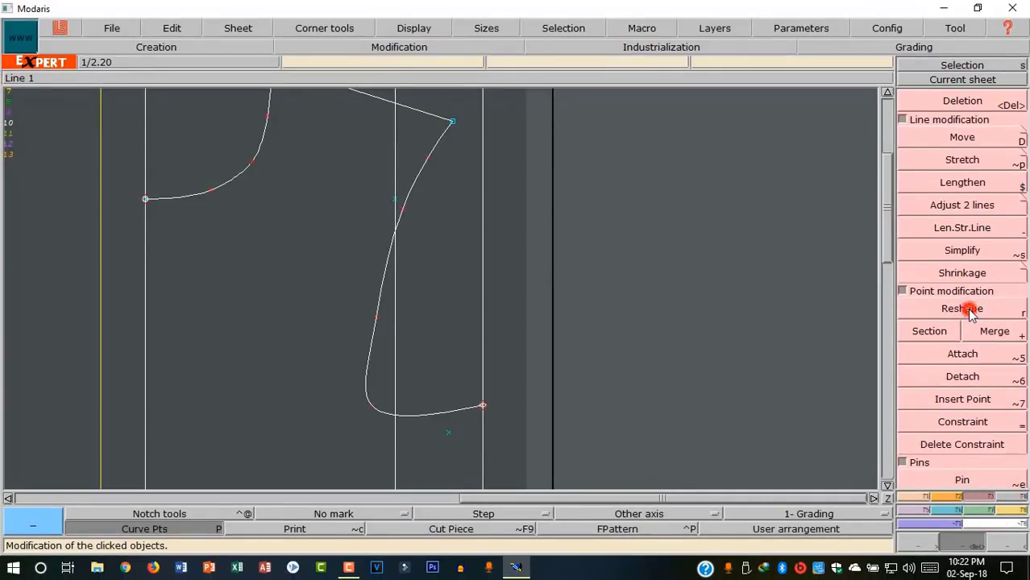
left_click(377, 312)
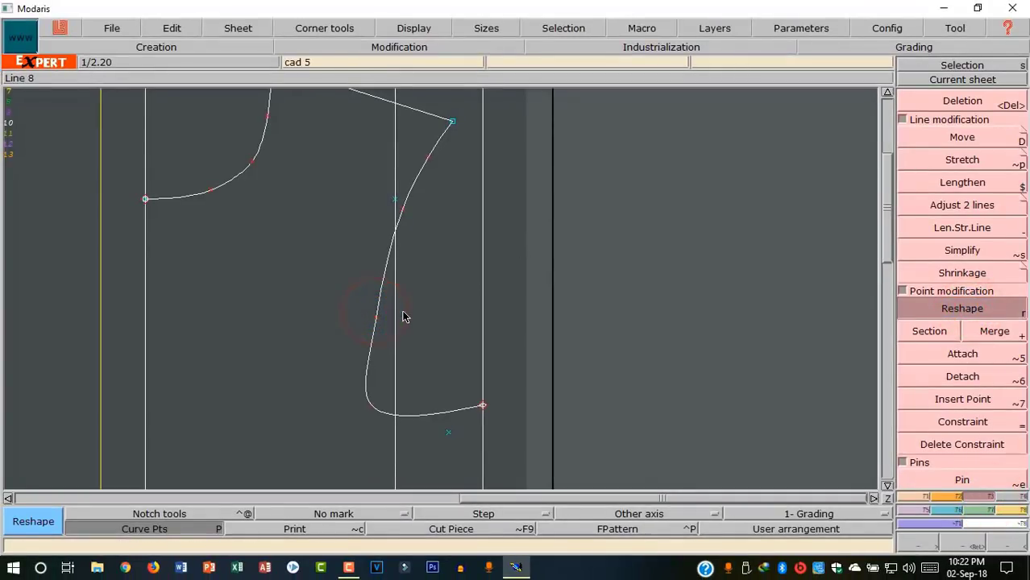
left_click(375, 318)
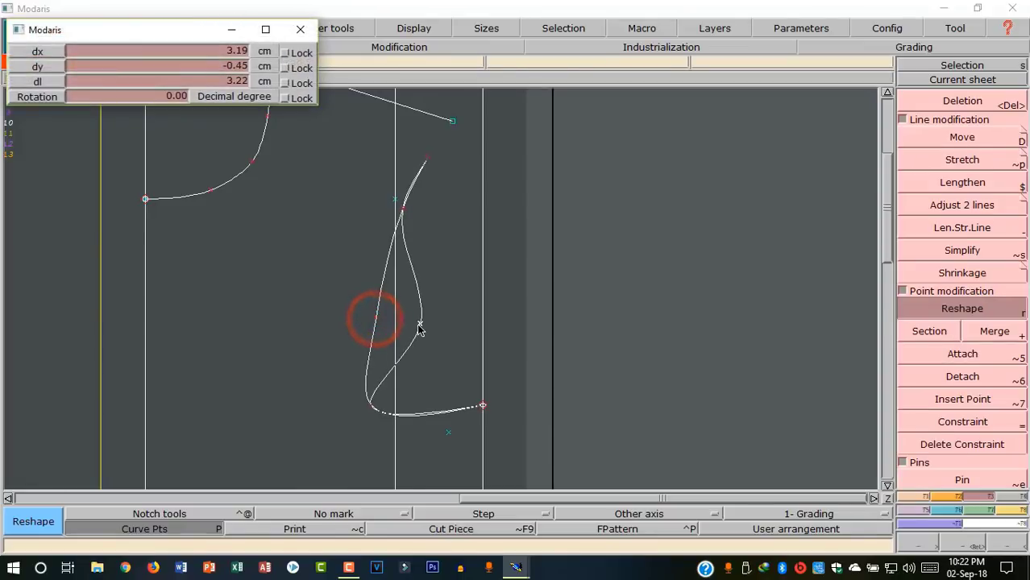
left_click(407, 310)
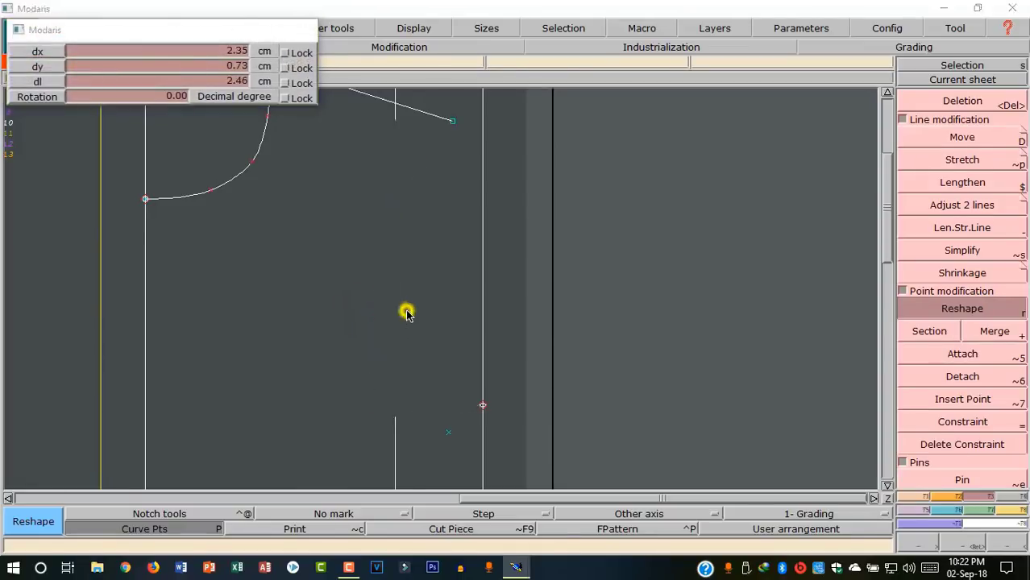
left_click(367, 408)
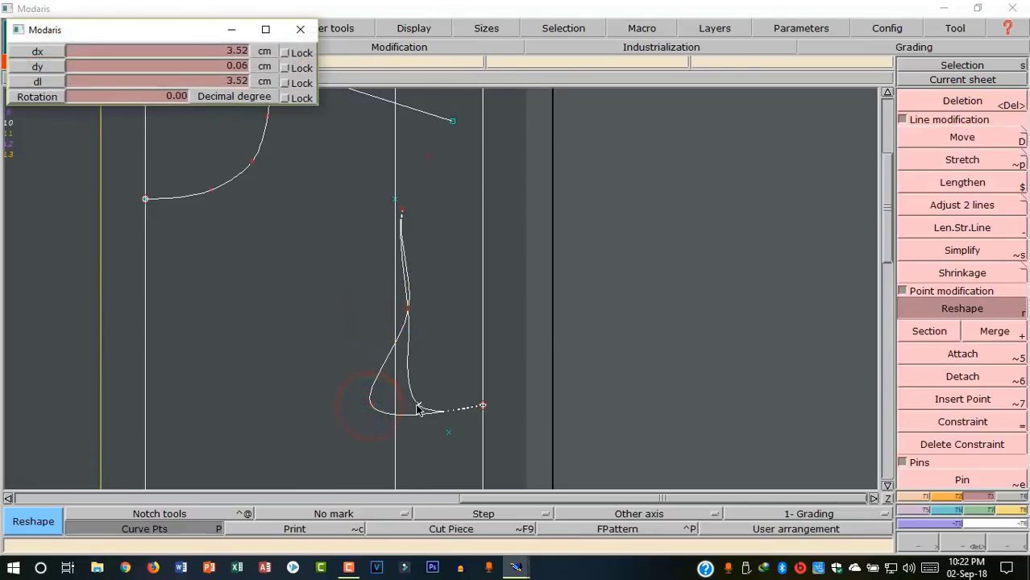
left_click(417, 407)
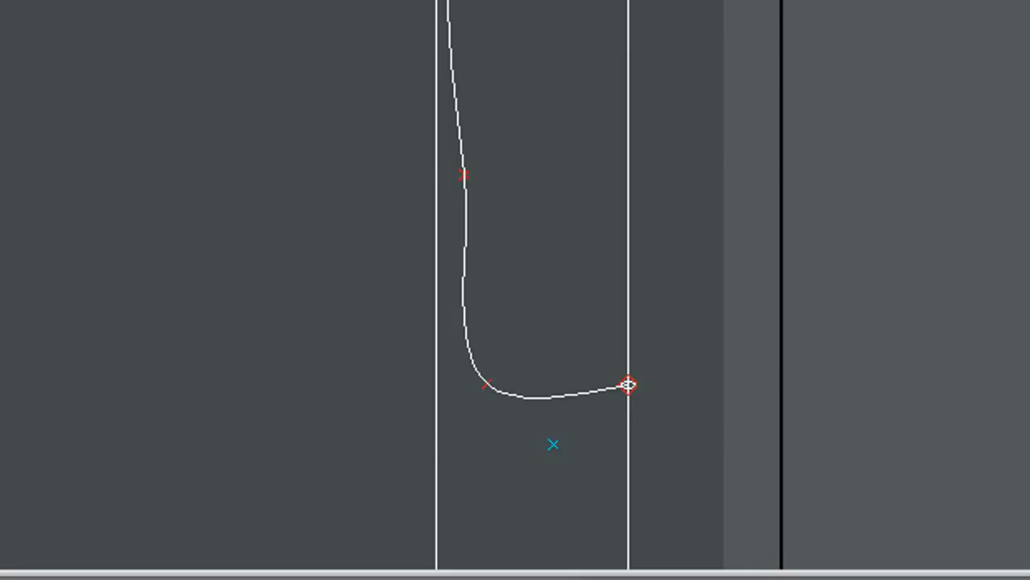
Align the armhole's lower end point with the reference mark, lowering it about 2.05 cm
left_click(793, 488)
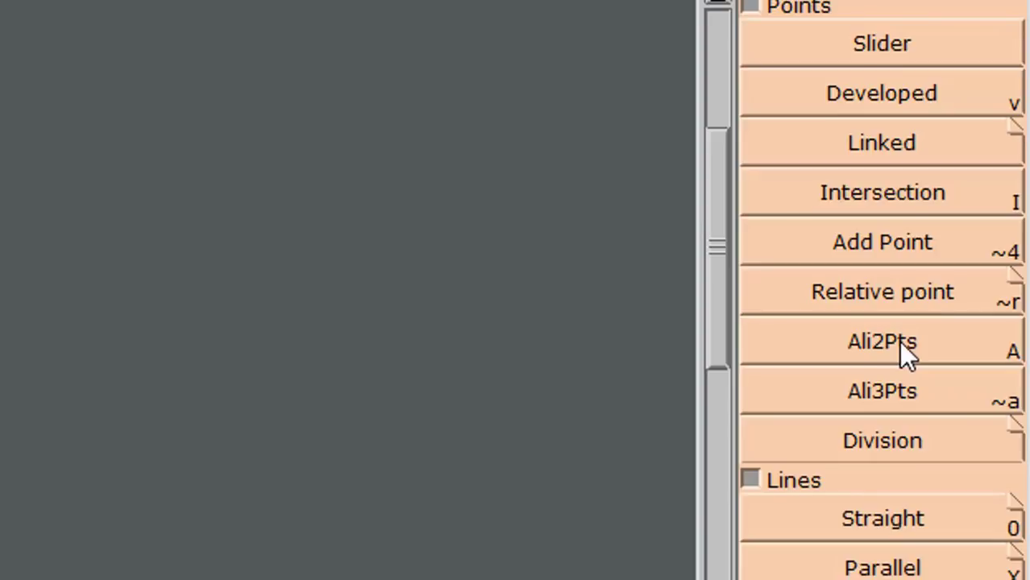
left_click(899, 341)
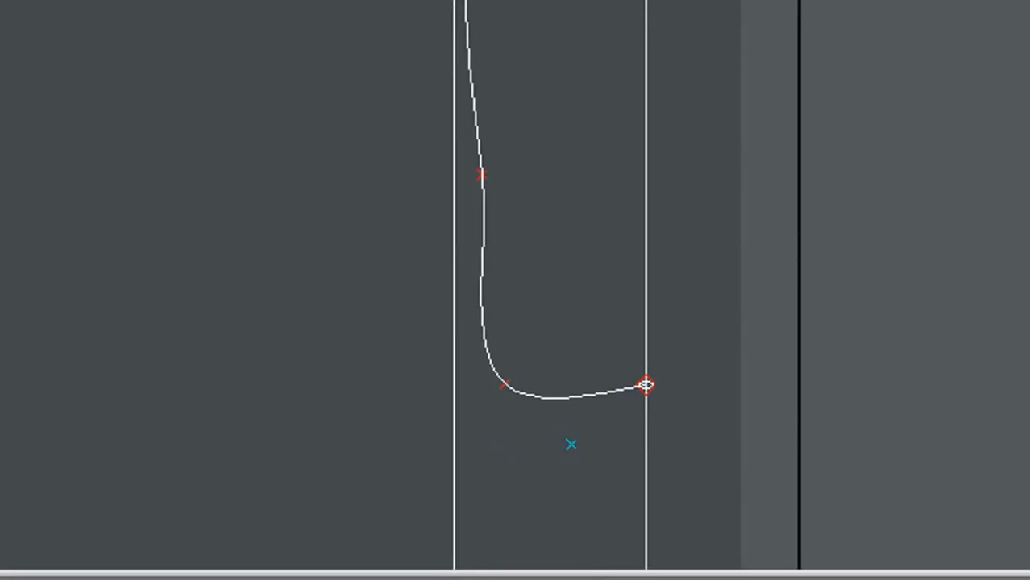
left_click(570, 447)
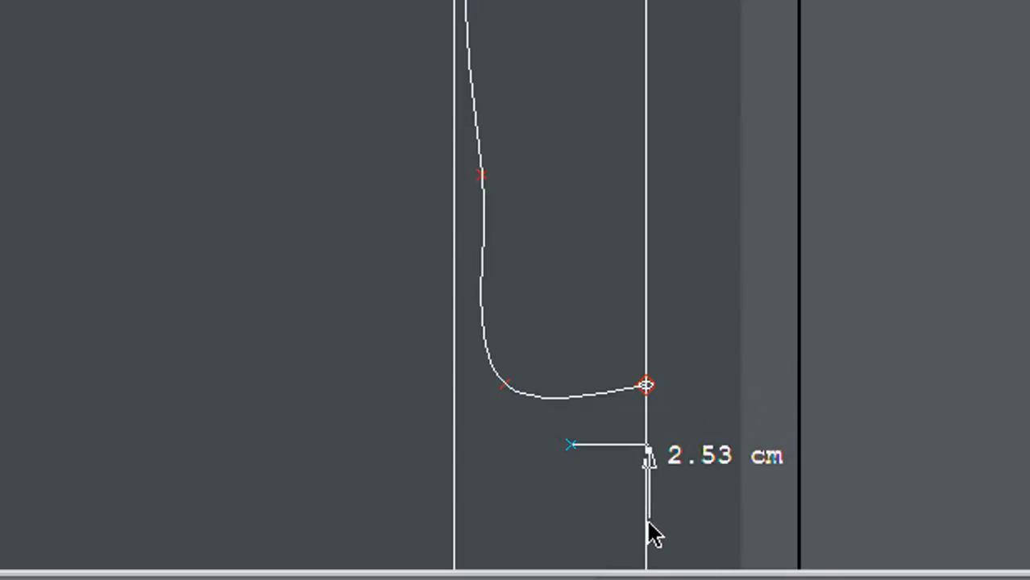
left_click(646, 386)
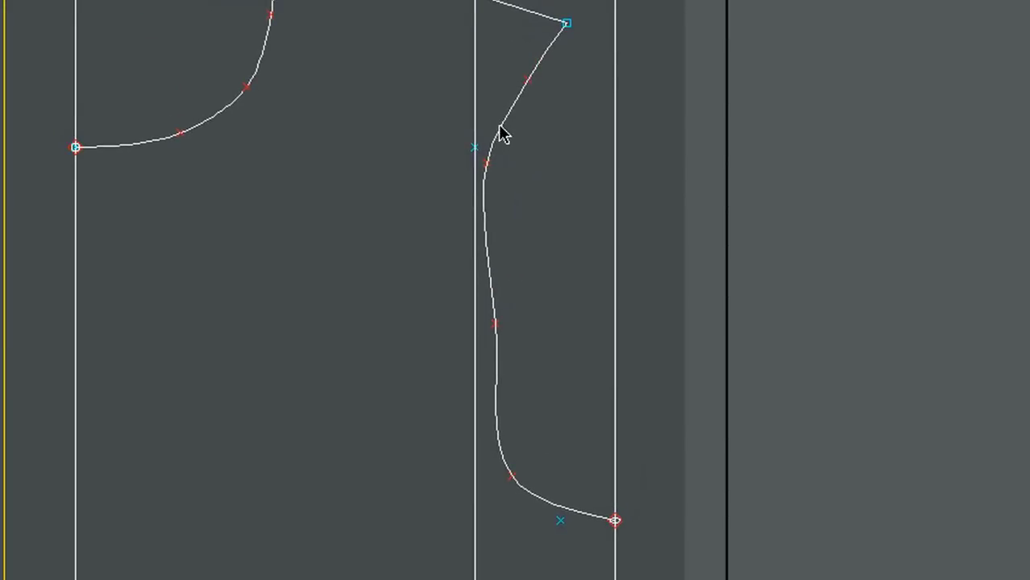
Adjust the armhole curve points onto the vertical guide line so the curve runs smoothly to the side seam
mouse_move(516, 481)
left_mouse_down()
mouse_move(520, 506)
mouse_move(507, 506)
mouse_move(509, 514)
mouse_move(520, 516)
mouse_move(515, 507)
left_mouse_up()
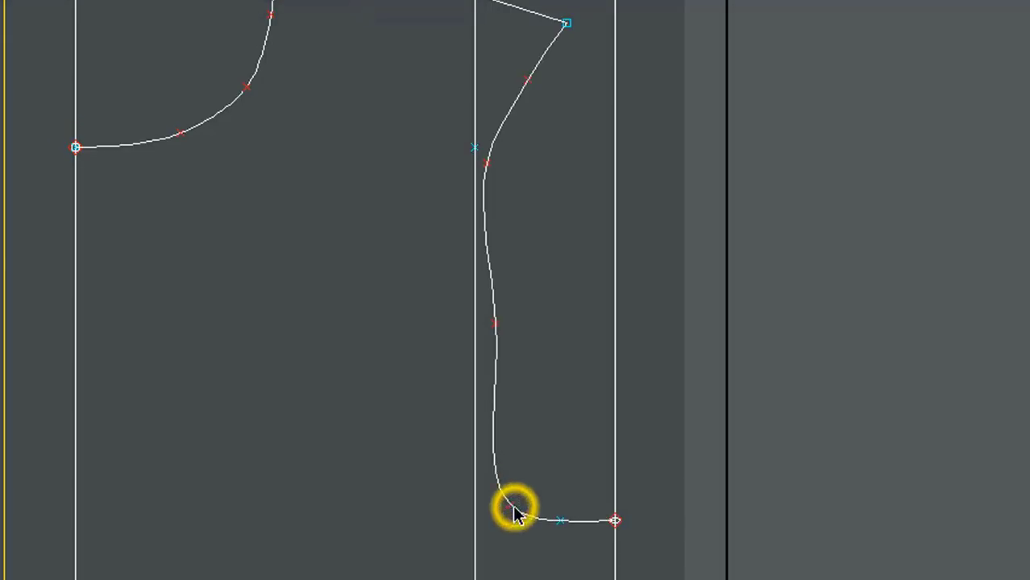
left_click_drag(495, 325, 479, 324)
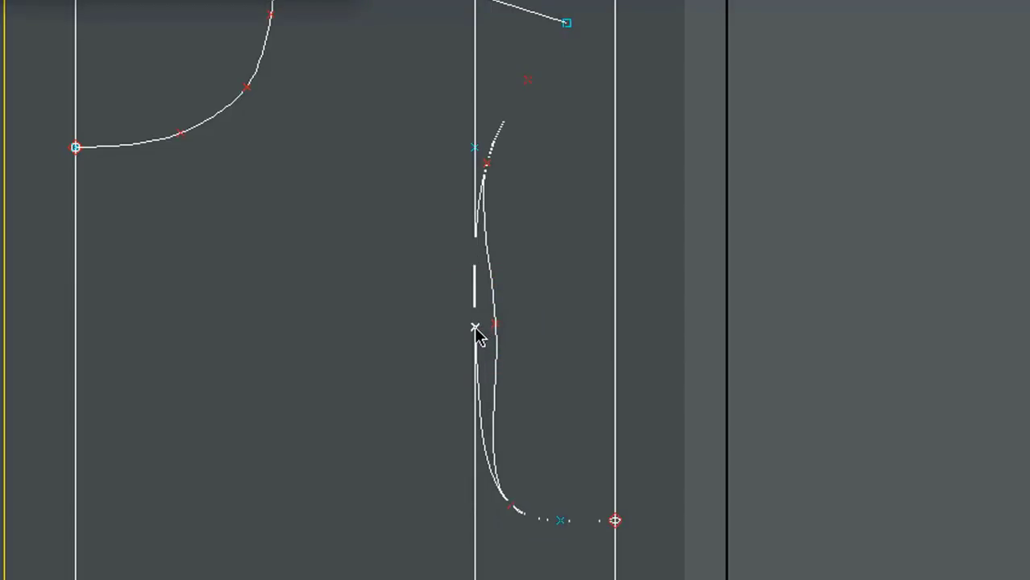
left_click(475, 328)
left_click_drag(488, 164, 498, 172)
left_click(494, 162)
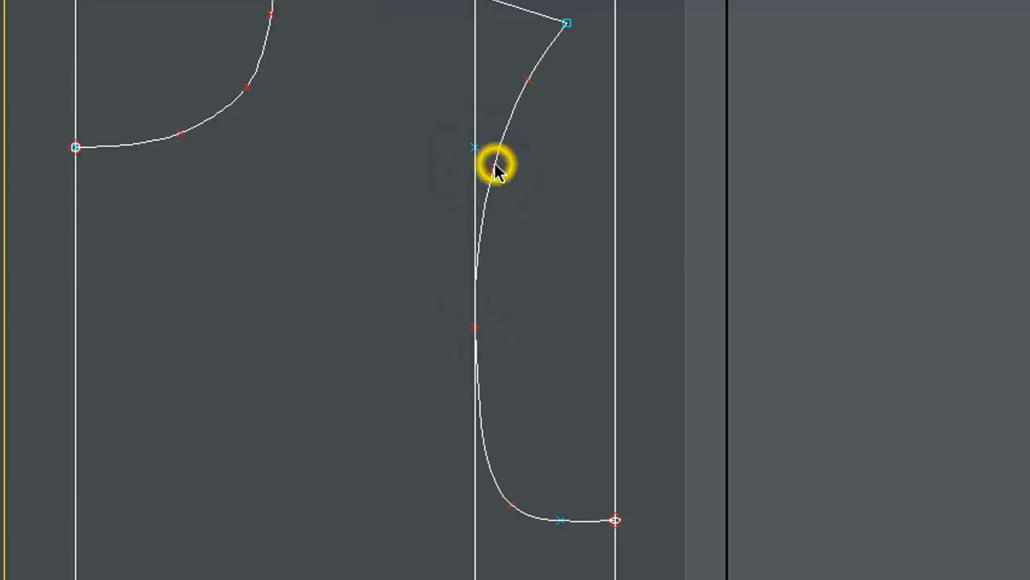
left_click_drag(524, 83, 527, 82)
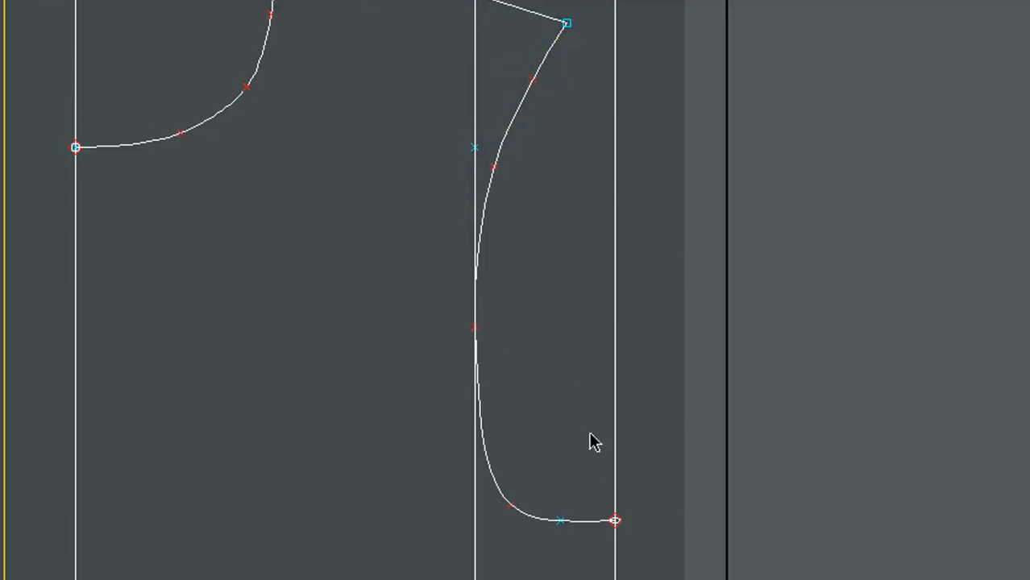
left_click(511, 508)
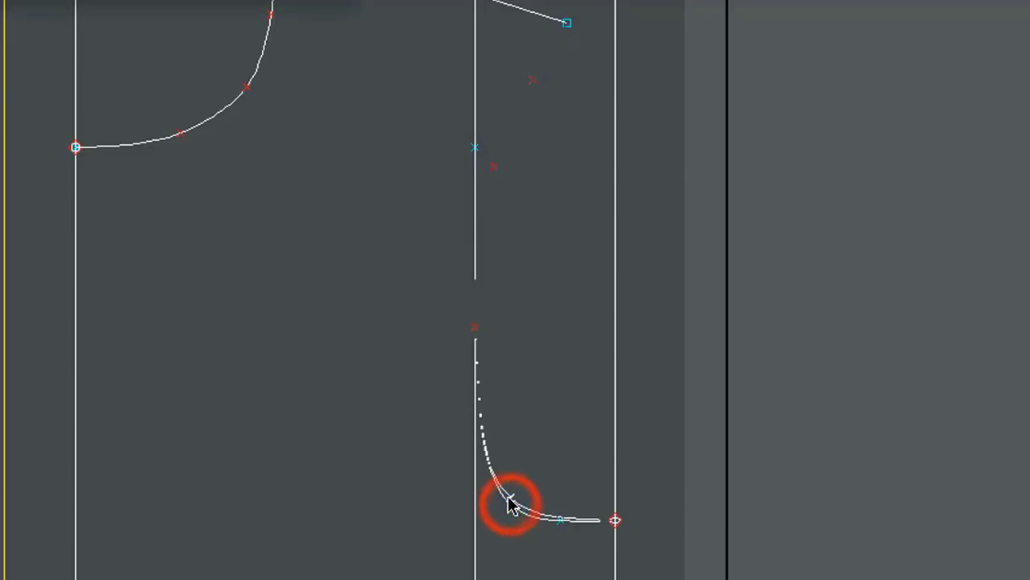
left_click_drag(509, 507, 514, 506)
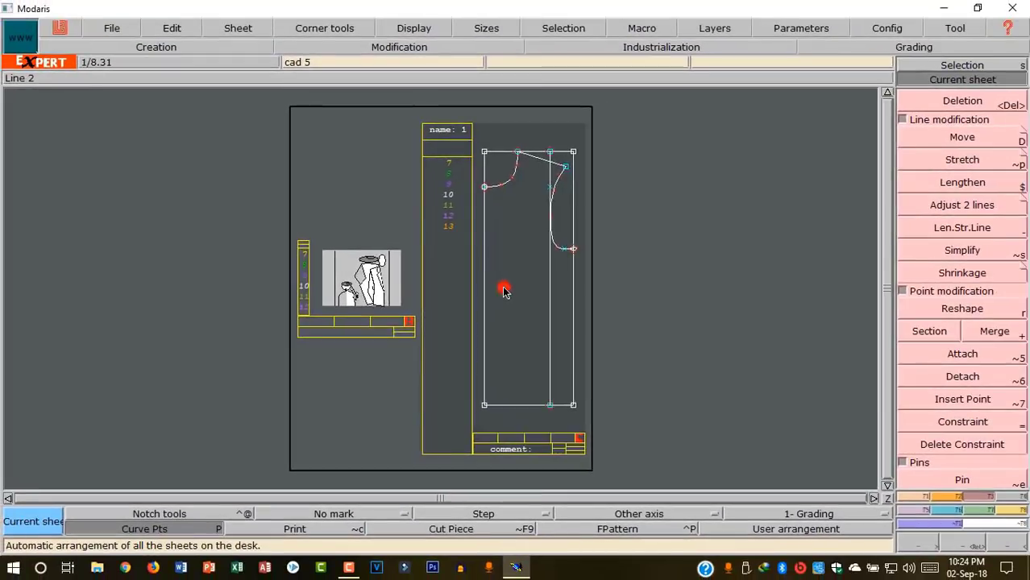
Delete the interior vertical line and the extra bottom, armhole and shoulder points, then hide curve points
left_click(504, 290)
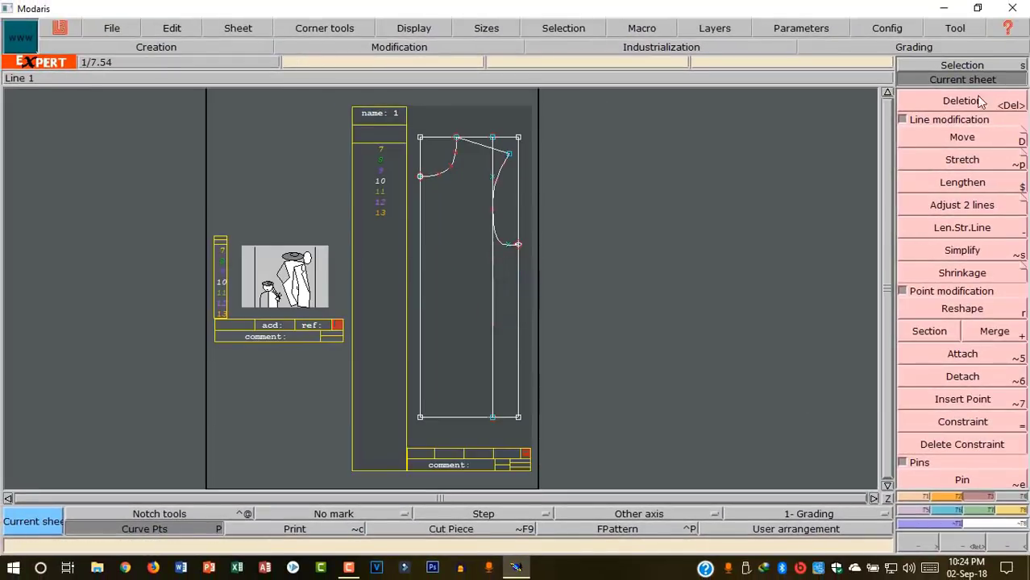
left_click(962, 101)
left_click(490, 299)
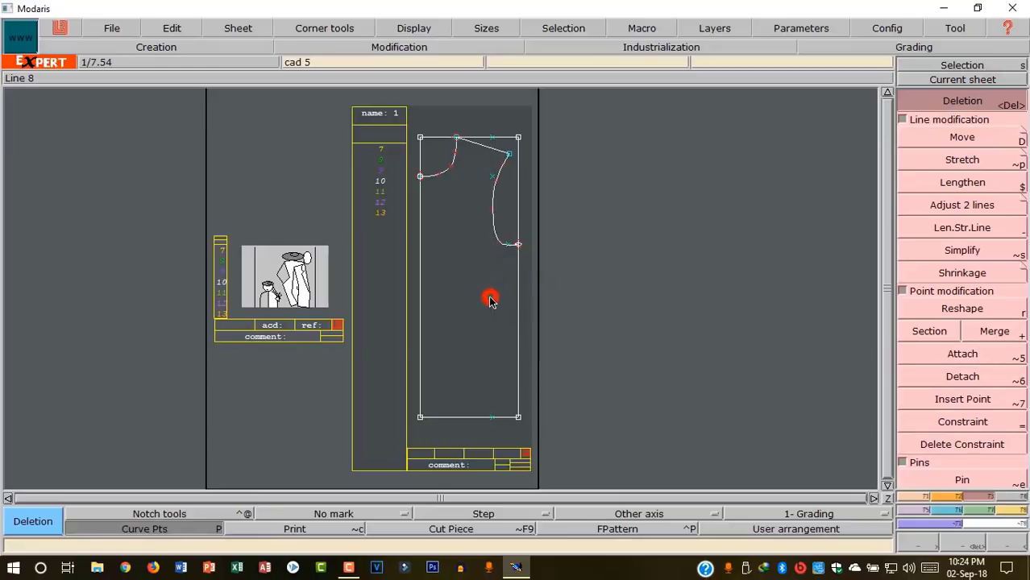
left_click(491, 417)
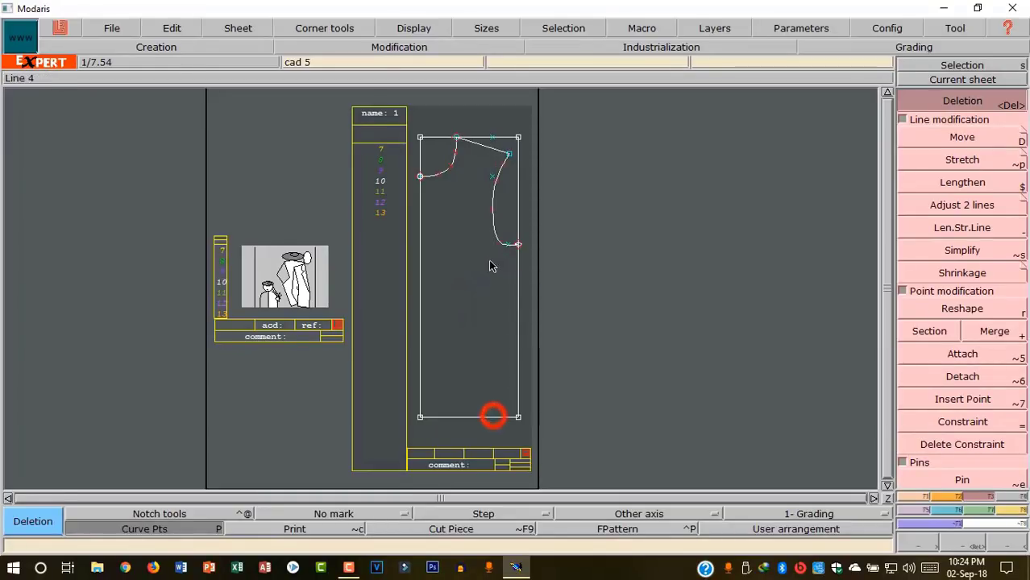
left_click(492, 177)
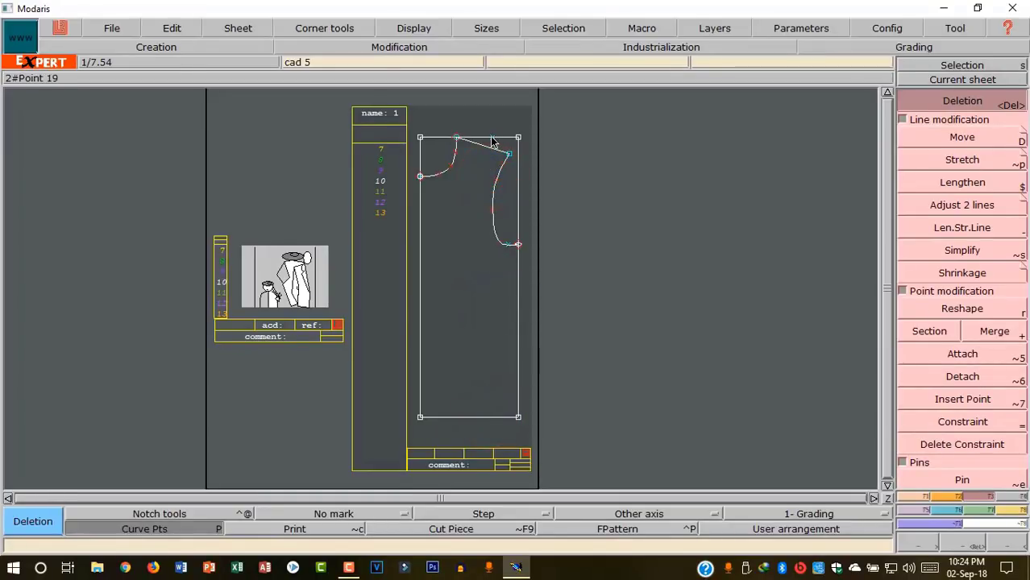
left_click(492, 139)
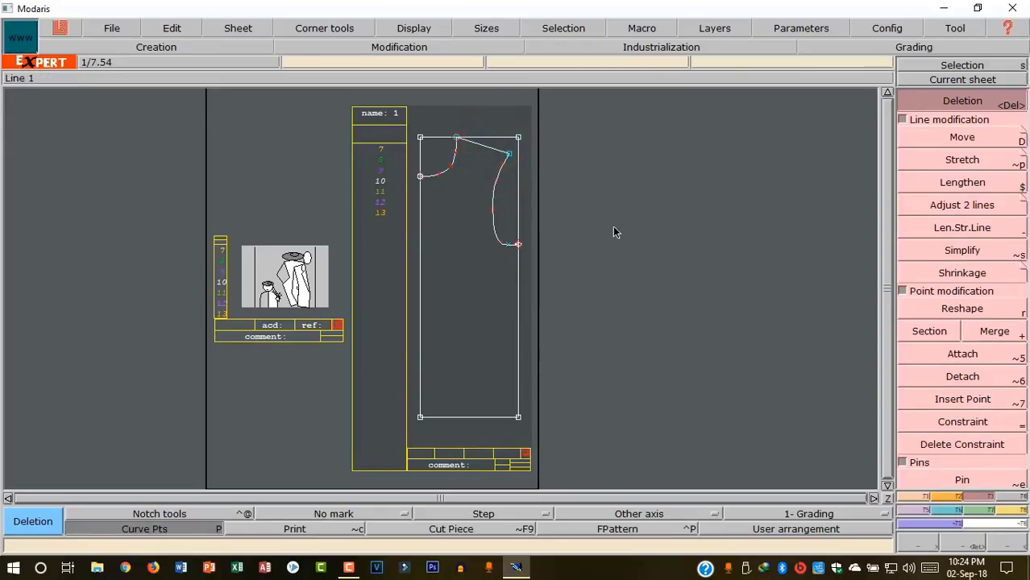
left_click(962, 79)
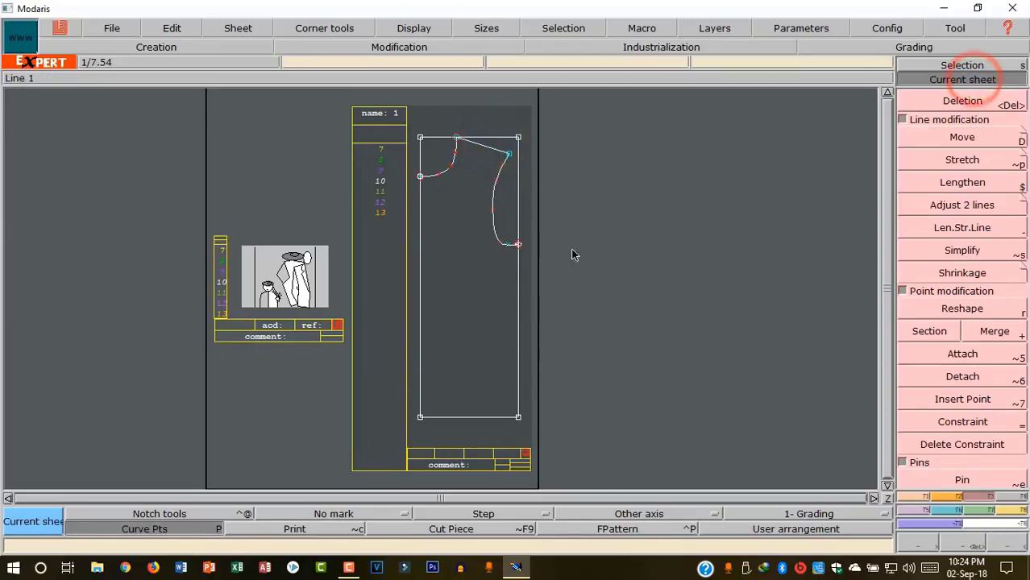
left_click(165, 529)
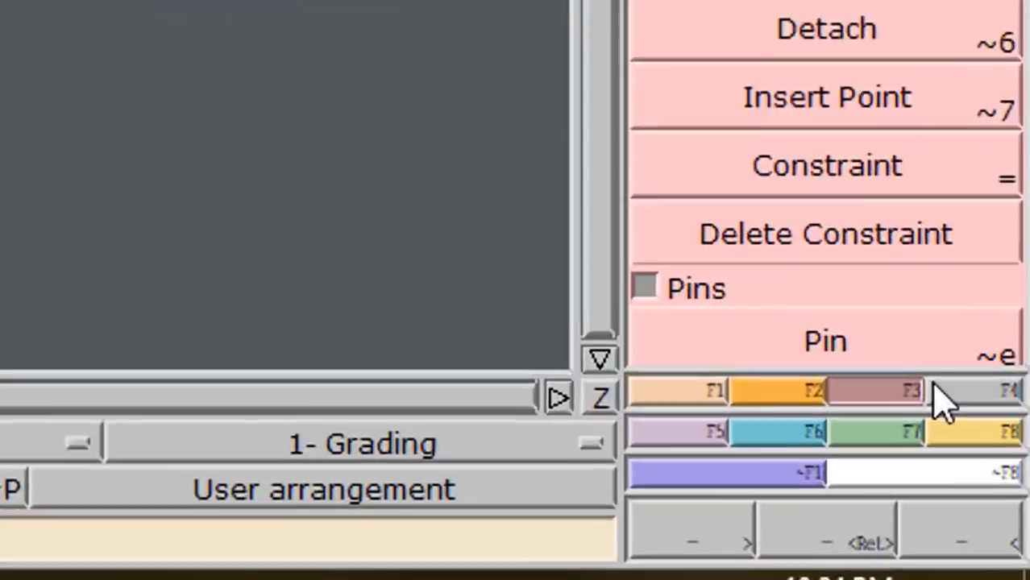
Create a seamed piece from the back bodice outline with the Seam tool on page F4
left_click(1000, 496)
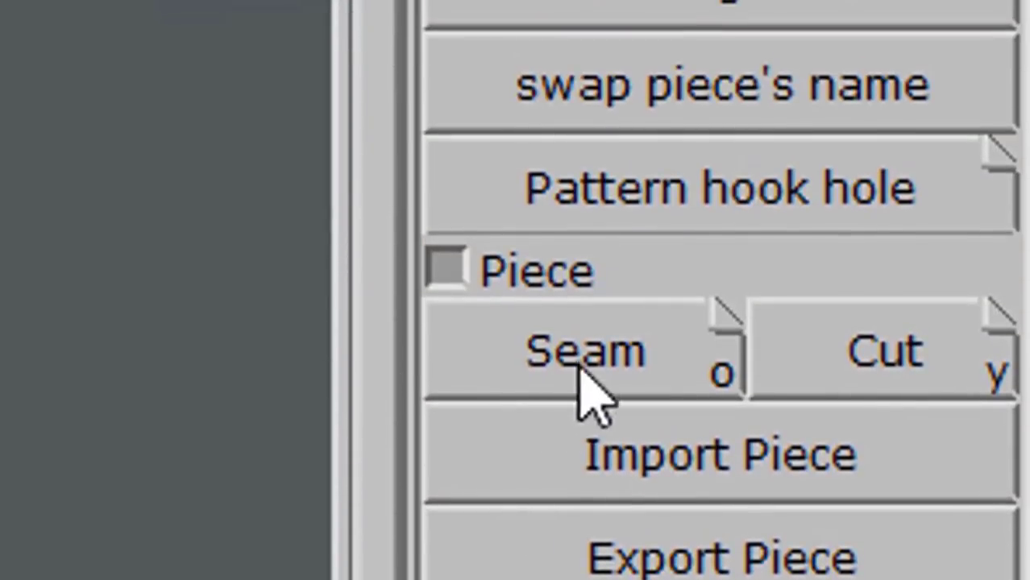
left_click(583, 343)
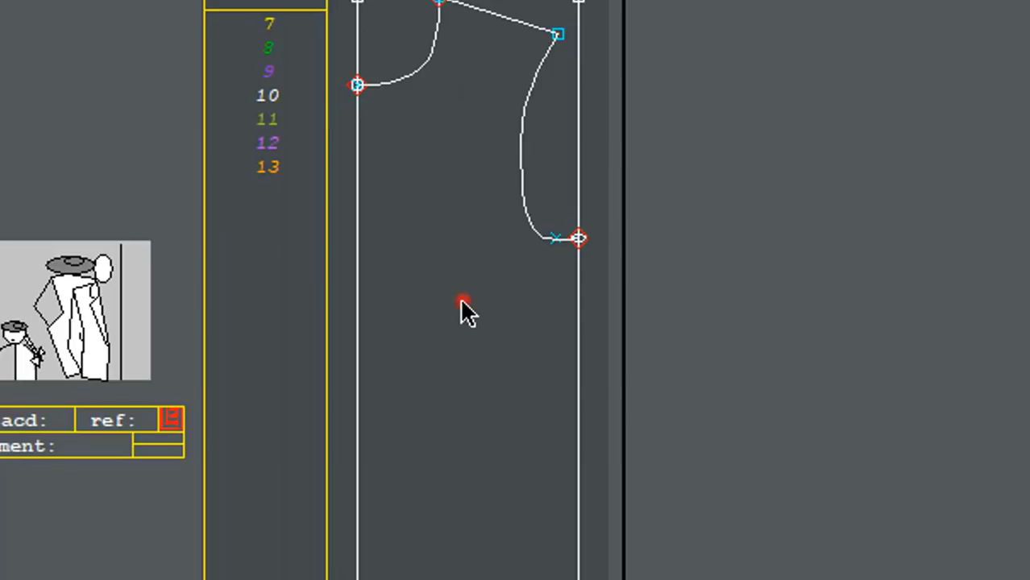
left_click(464, 308)
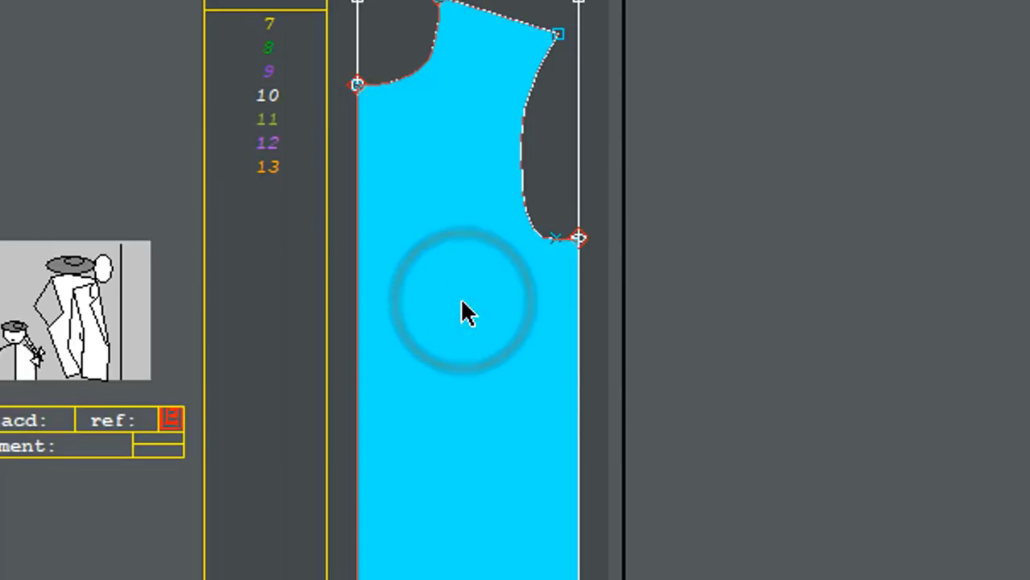
left_click(462, 304)
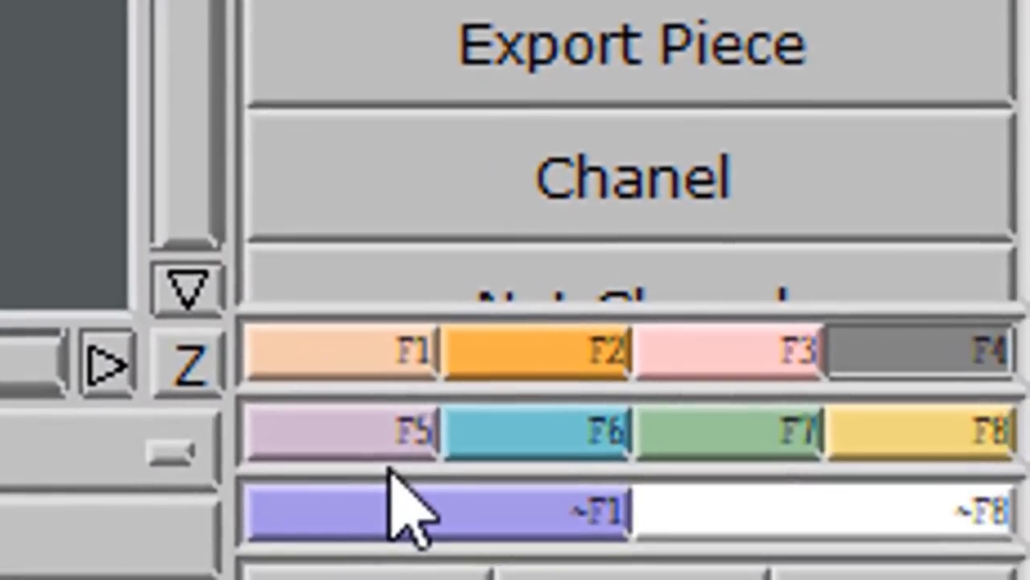
Mirror the half back with Sym2Pts from the centre back neck point to the bottom corner
left_click(376, 427)
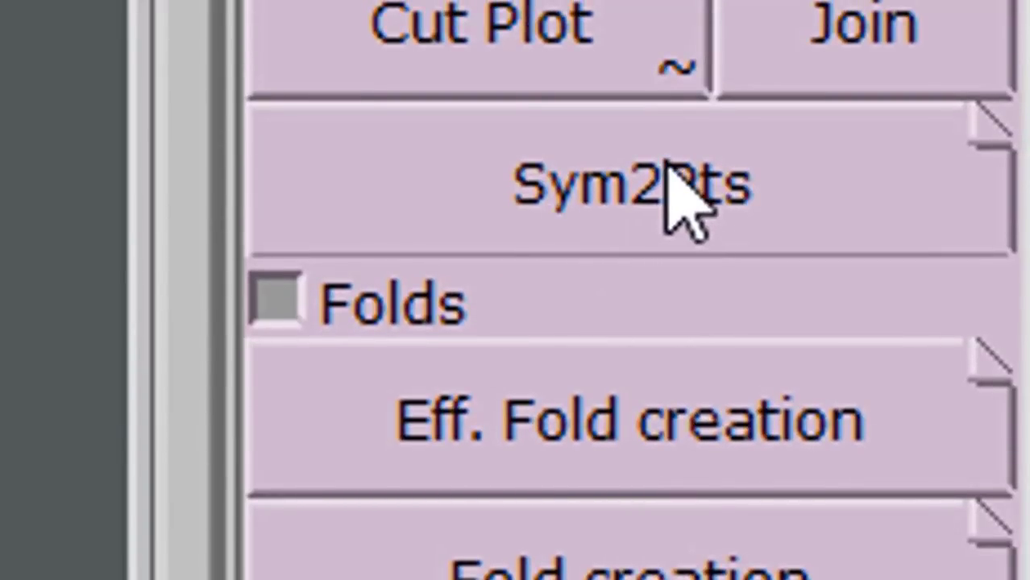
left_click(578, 206)
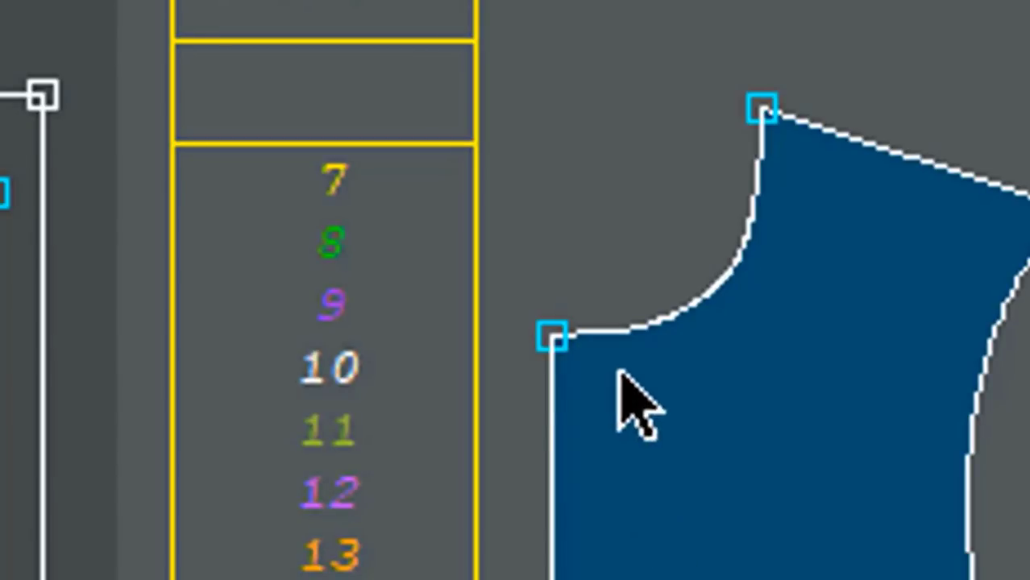
left_click(552, 336)
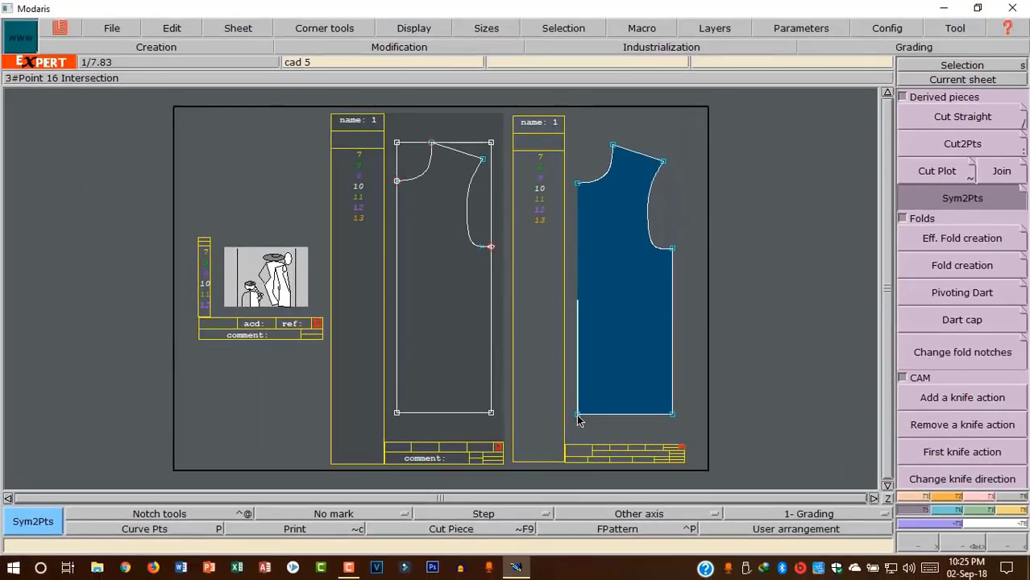
left_click(576, 418)
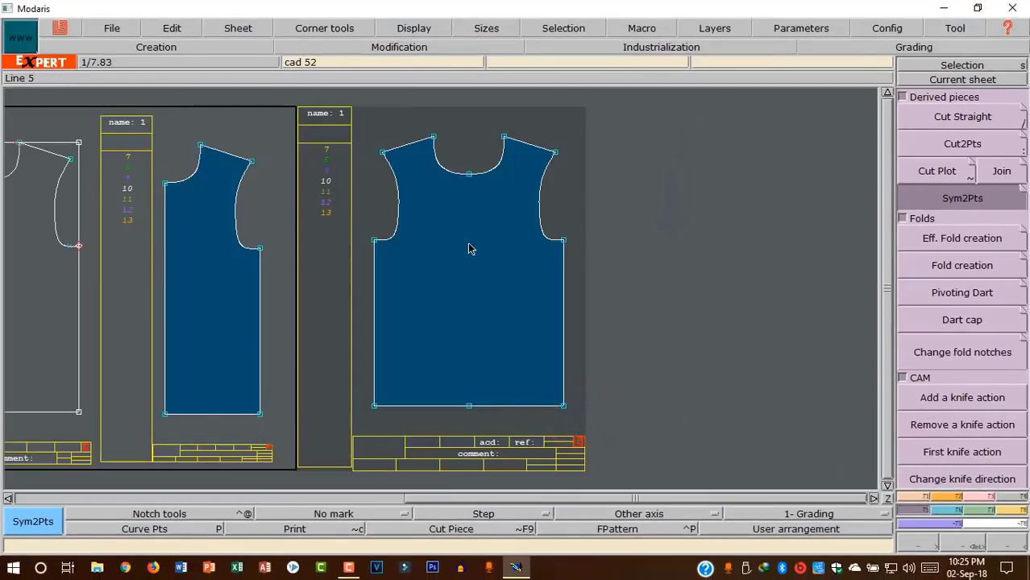
Auto-arrange all sheets and centre the view on the full mirrored back piece
key("ctrl+a")
left_click(986, 78)
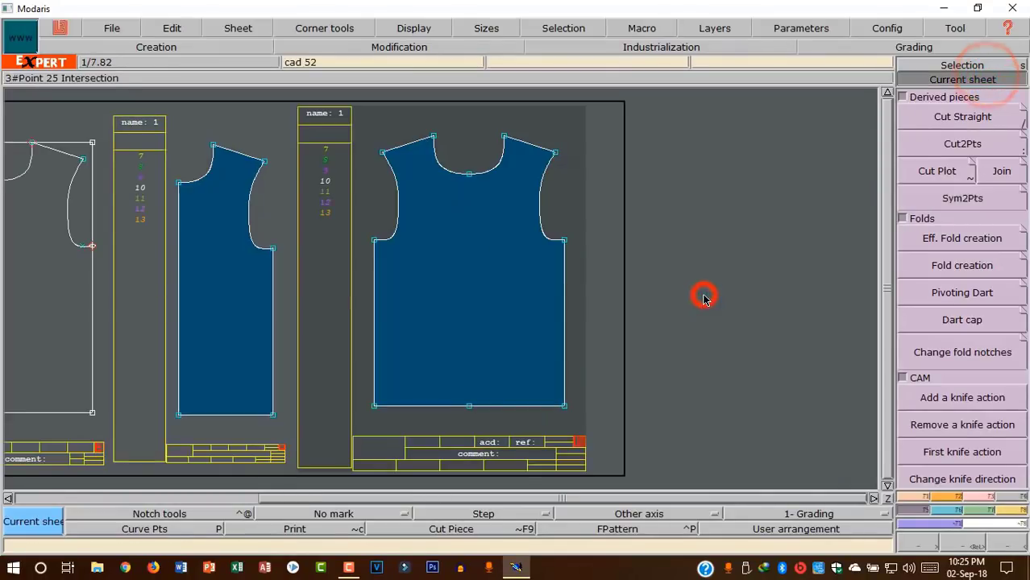
left_click(702, 297)
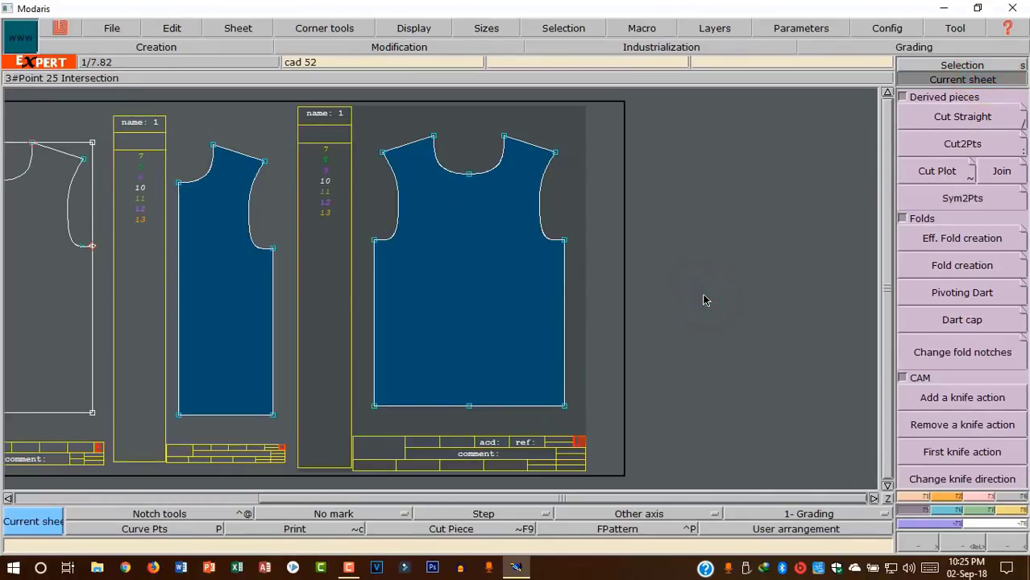